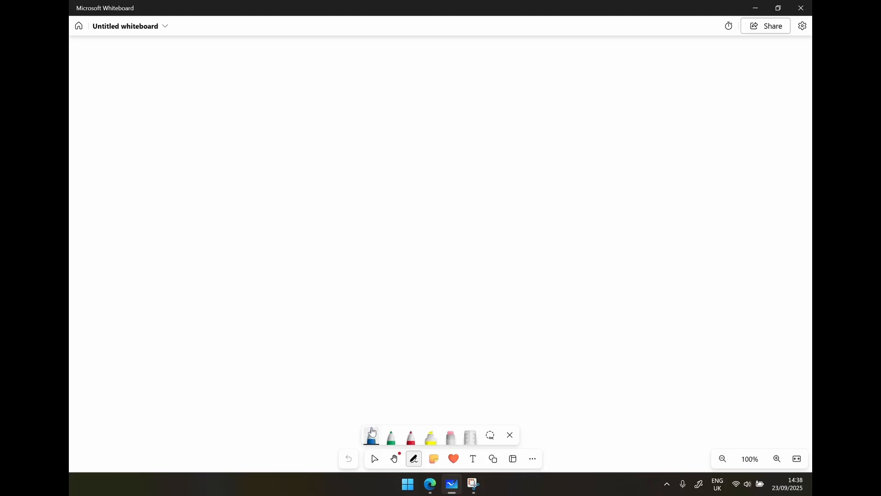
# Write "ZTE" in blue in the middle of the whiteboard and draw a cloud outline around it
pyautogui.moveTo(400, 198)
pyautogui.mouseDown()
pyautogui.moveTo(398, 215)
pyautogui.moveTo(412, 216)
pyautogui.moveTo(439, 198)
pyautogui.moveTo(425, 215)
pyautogui.mouseUp()
pyautogui.moveTo(454, 199)
pyautogui.mouseDown()
pyautogui.moveTo(439, 209)
pyautogui.moveTo(453, 220)
pyautogui.mouseUp()
pyautogui.moveTo(438, 211); pyautogui.dragTo(449, 210)
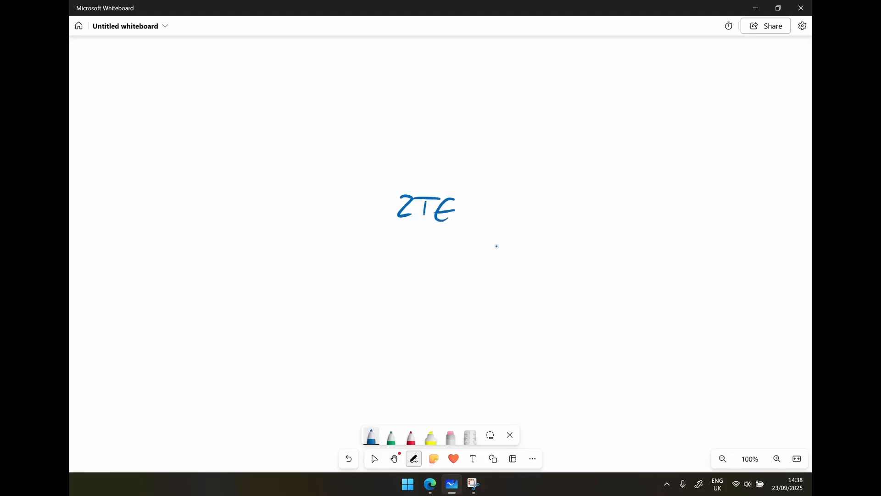
pyautogui.moveTo(516, 244)
pyautogui.mouseDown()
pyautogui.moveTo(337, 236)
pyautogui.moveTo(357, 177)
pyautogui.moveTo(446, 139)
pyautogui.moveTo(532, 194)
pyautogui.moveTo(511, 251)
pyautogui.mouseUp()
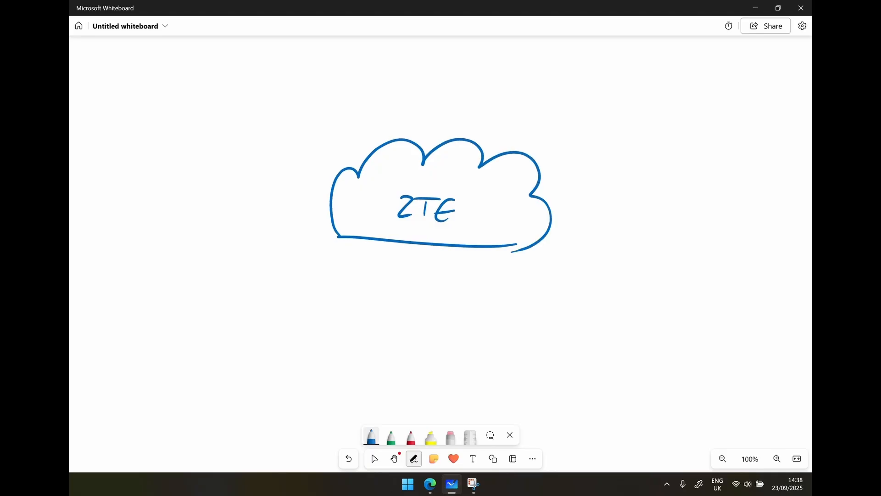
# Change the pen colour to black and draw a simple user figure beside the ZTE cloud
pyautogui.click(372, 436)
pyautogui.click(336, 318)
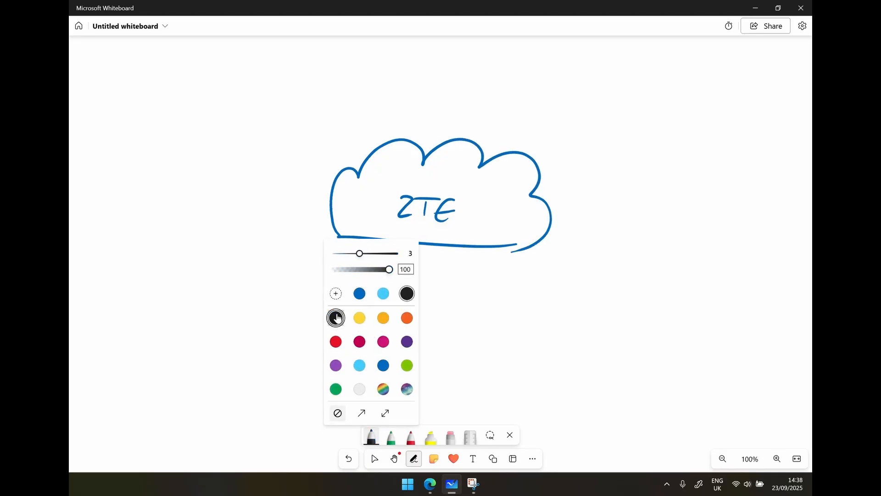
pyautogui.moveTo(204, 185)
pyautogui.mouseDown()
pyautogui.moveTo(198, 202)
pyautogui.moveTo(211, 232)
pyautogui.mouseUp()
pyautogui.moveTo(186, 202); pyautogui.dragTo(210, 235)
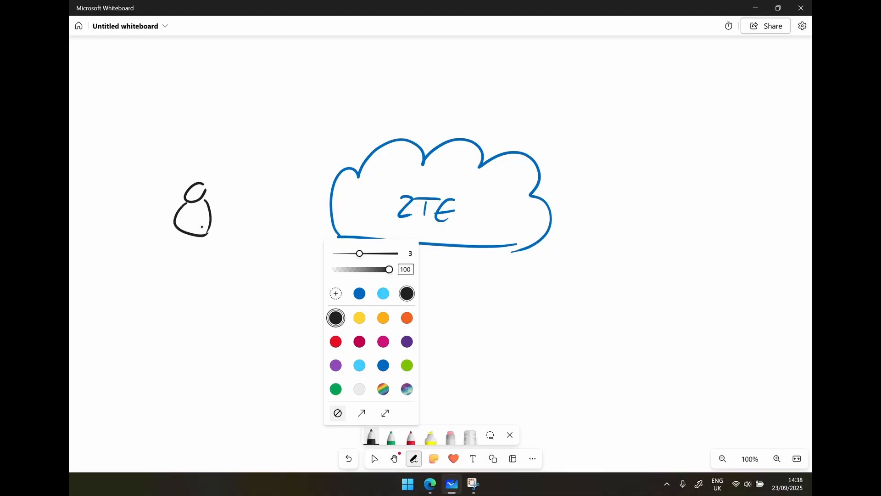
# Draw a blue circled "Z" next to the user figure and a red arrow from it to the ZTE cloud
pyautogui.click(360, 293)
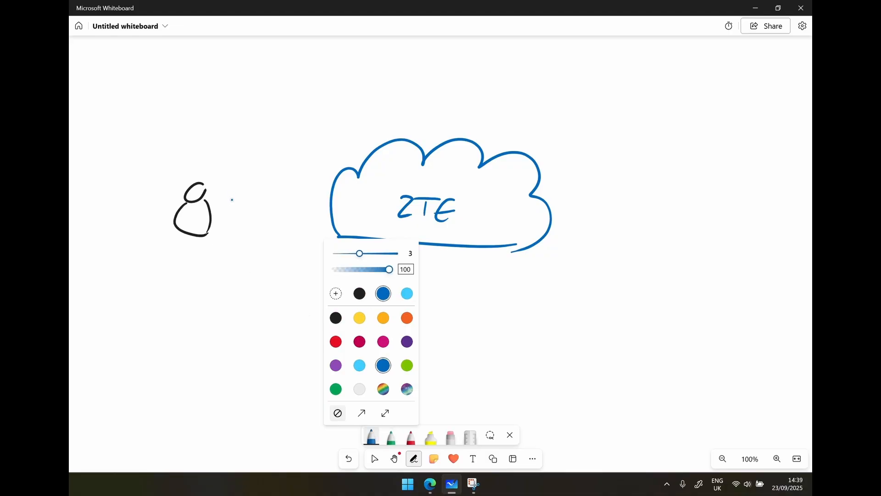
pyautogui.moveTo(226, 201); pyautogui.dragTo(242, 211)
pyautogui.moveTo(236, 187)
pyautogui.mouseDown()
pyautogui.moveTo(246, 218)
pyautogui.moveTo(238, 189)
pyautogui.moveTo(266, 207)
pyautogui.moveTo(326, 201)
pyautogui.mouseUp()
pyautogui.click(336, 341)
pyautogui.moveTo(310, 191)
pyautogui.mouseDown()
pyautogui.moveTo(329, 199)
pyautogui.moveTo(320, 217)
pyautogui.mouseUp()
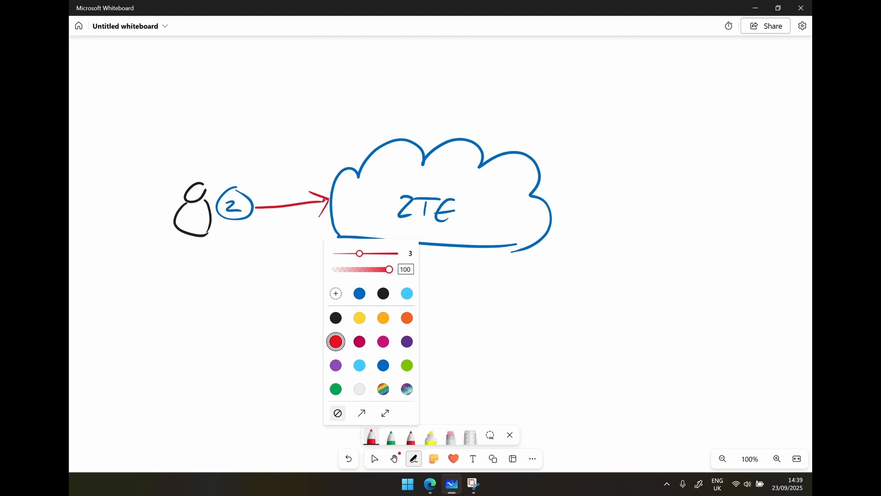
# Draw a light-blue triangle labelled "EID" above the cloud and link it to the red arrow's tip with a double-headed arrow
pyautogui.click(407, 293)
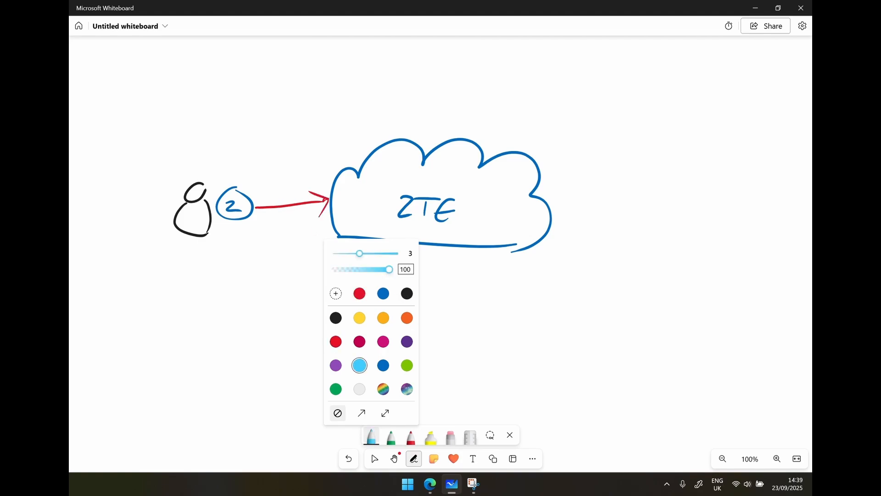
pyautogui.click(374, 438)
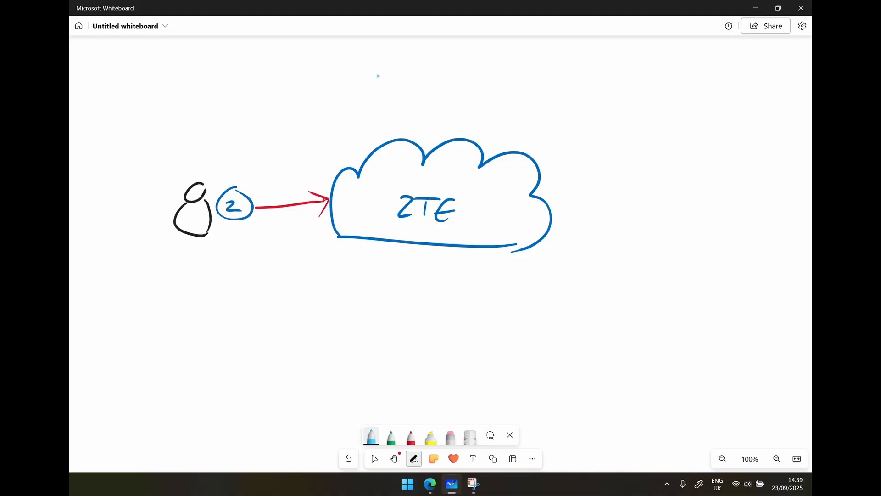
pyautogui.moveTo(380, 68)
pyautogui.mouseDown()
pyautogui.moveTo(380, 88)
pyautogui.moveTo(381, 76)
pyautogui.moveTo(406, 93)
pyautogui.moveTo(341, 115)
pyautogui.moveTo(388, 39)
pyautogui.moveTo(457, 103)
pyautogui.moveTo(443, 111)
pyautogui.mouseUp()
pyautogui.click(392, 89)
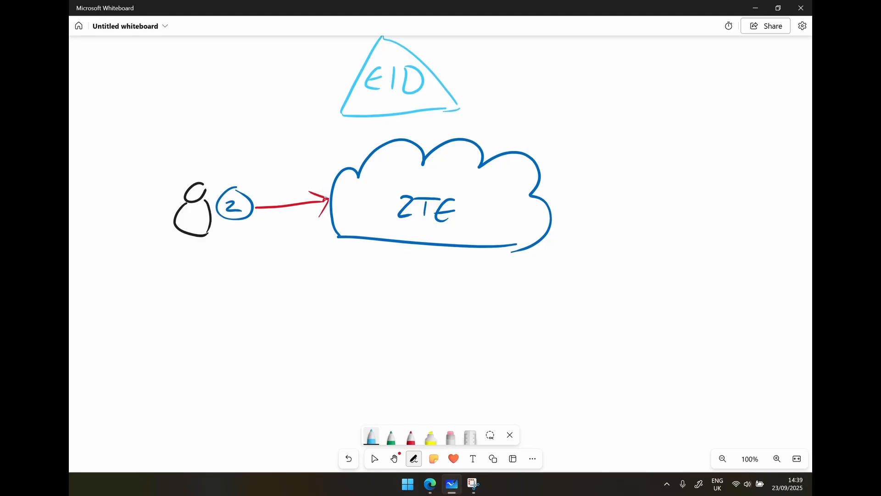
pyautogui.moveTo(325, 196)
pyautogui.mouseDown()
pyautogui.moveTo(356, 117)
pyautogui.moveTo(335, 120)
pyautogui.mouseUp()
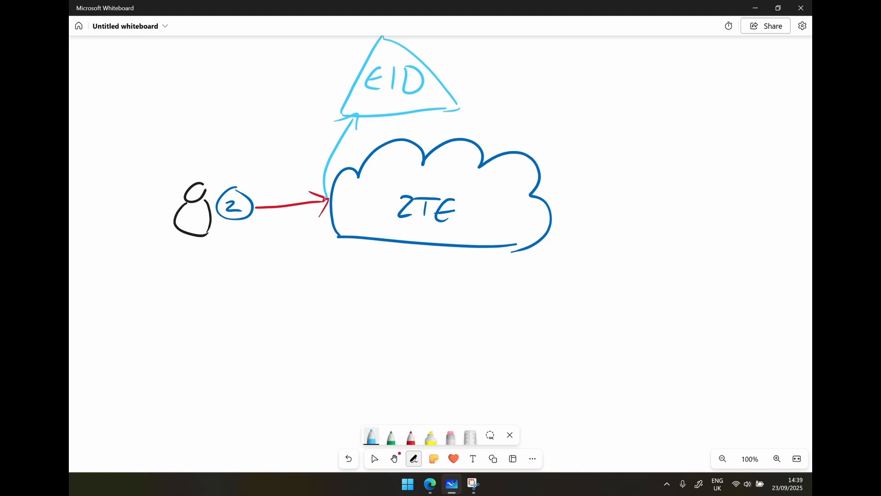
pyautogui.moveTo(330, 183); pyautogui.dragTo(327, 194)
# Change the pen colour back to blue and draw a small cloud labelled "SaaS" on the far side of the ZTE cloud
pyautogui.click(371, 436)
pyautogui.click(383, 366)
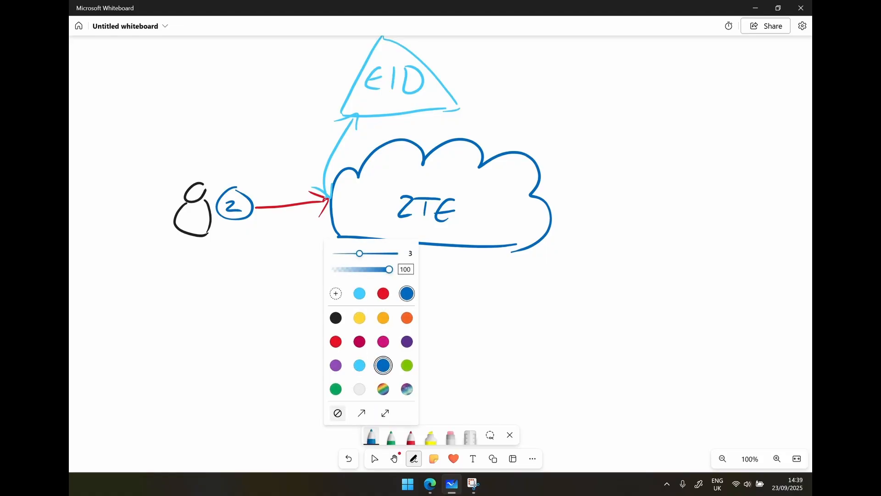
pyautogui.moveTo(717, 148)
pyautogui.mouseDown()
pyautogui.moveTo(624, 147)
pyautogui.moveTo(686, 84)
pyautogui.moveTo(722, 148)
pyautogui.mouseUp()
pyautogui.moveTo(654, 117); pyautogui.dragTo(637, 129)
pyautogui.moveTo(655, 130)
pyautogui.mouseDown()
pyautogui.moveTo(663, 124)
pyautogui.moveTo(686, 140)
pyautogui.mouseUp()
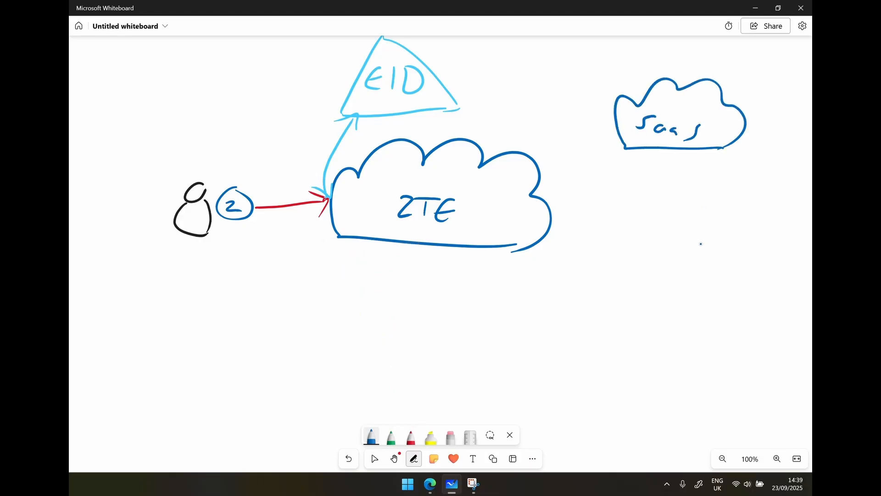
# Draw a blue circle labelled "WWW" below the SaaS cloud
pyautogui.moveTo(718, 174)
pyautogui.mouseDown()
pyautogui.moveTo(716, 227)
pyautogui.moveTo(720, 175)
pyautogui.mouseUp()
pyautogui.moveTo(679, 201)
pyautogui.mouseDown()
pyautogui.moveTo(685, 187)
pyautogui.moveTo(710, 191)
pyautogui.moveTo(721, 207)
pyautogui.mouseUp()
pyautogui.moveTo(726, 198)
pyautogui.mouseDown()
pyautogui.moveTo(733, 210)
pyautogui.moveTo(739, 201)
pyautogui.mouseUp()
# Write "Private" below the WWW circle and enclose it in a blue rectangle
pyautogui.moveTo(652, 274)
pyautogui.mouseDown()
pyautogui.moveTo(645, 290)
pyautogui.moveTo(658, 275)
pyautogui.mouseUp()
pyautogui.moveTo(657, 288)
pyautogui.mouseDown()
pyautogui.moveTo(673, 276)
pyautogui.moveTo(675, 296)
pyautogui.mouseUp()
pyautogui.moveTo(687, 281); pyautogui.dragTo(698, 283)
pyautogui.moveTo(709, 289)
pyautogui.mouseDown()
pyautogui.moveTo(701, 295)
pyautogui.moveTo(729, 285)
pyautogui.moveTo(735, 312)
pyautogui.mouseUp()
pyautogui.moveTo(754, 274)
pyautogui.mouseDown()
pyautogui.moveTo(749, 324)
pyautogui.moveTo(613, 322)
pyautogui.moveTo(744, 329)
pyautogui.mouseUp()
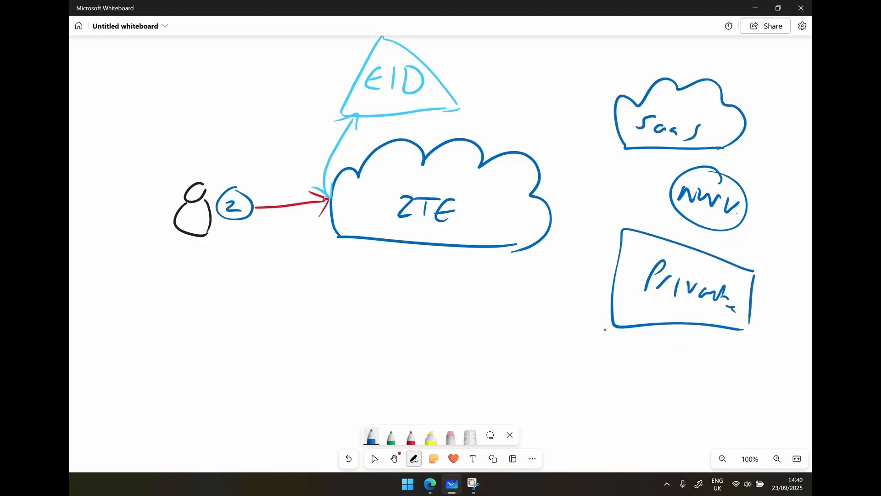
# Write "IaaS" in blue below the Private rectangle
pyautogui.moveTo(621, 350)
pyautogui.mouseDown()
pyautogui.moveTo(618, 374)
pyautogui.moveTo(640, 378)
pyautogui.mouseUp()
pyautogui.moveTo(651, 363); pyautogui.dragTo(656, 377)
pyautogui.moveTo(672, 347); pyautogui.dragTo(672, 382)
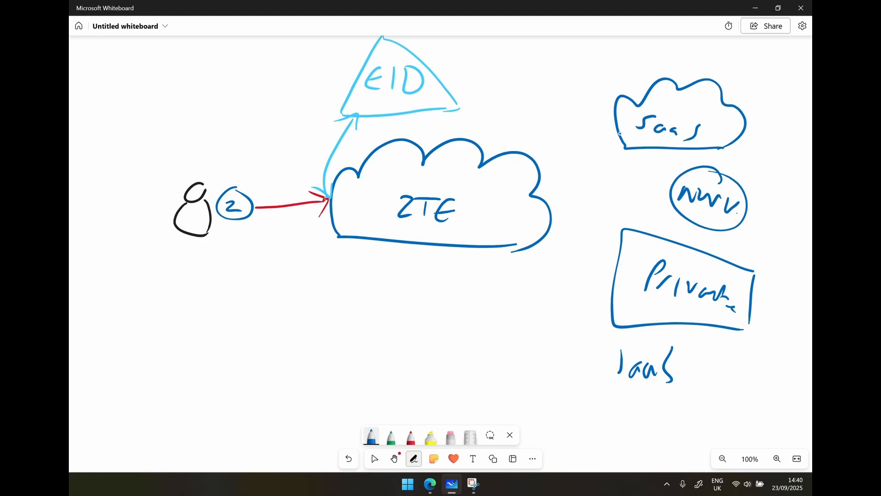
# Draw blue connector lines from the ZTE cloud towards SaaS, WWW, Private and IaaS
pyautogui.moveTo(620, 133); pyautogui.dragTo(542, 211)
pyautogui.moveTo(670, 197)
pyautogui.mouseDown()
pyautogui.moveTo(555, 225)
pyautogui.moveTo(614, 248)
pyautogui.mouseUp()
pyautogui.moveTo(577, 276); pyautogui.dragTo(617, 337)
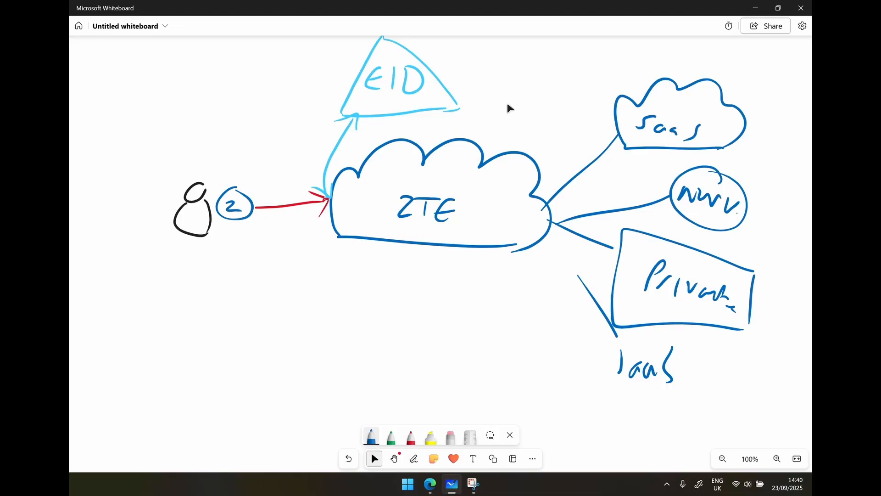
# Ring the link between EID and the ZTE cloud in red, underline EID, and draw a red arrow pointing at it
pyautogui.click(411, 436)
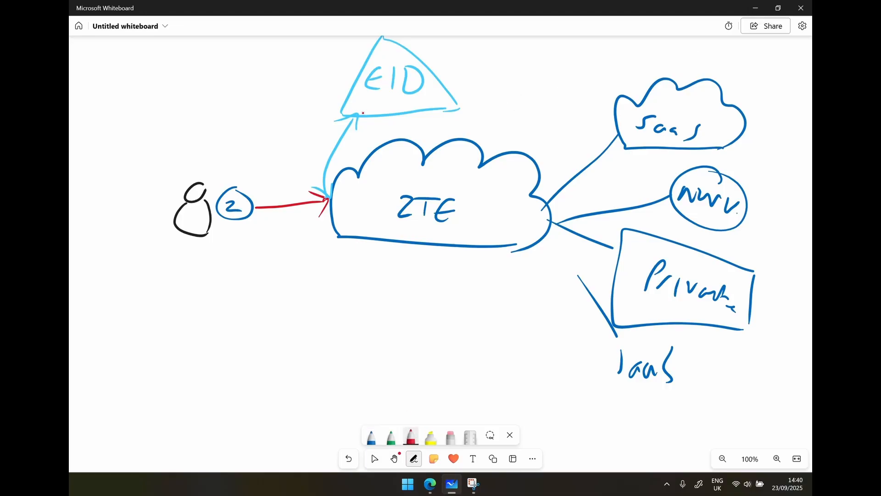
pyautogui.moveTo(363, 113)
pyautogui.mouseDown()
pyautogui.moveTo(291, 152)
pyautogui.moveTo(381, 151)
pyautogui.moveTo(307, 229)
pyautogui.moveTo(371, 106)
pyautogui.mouseUp()
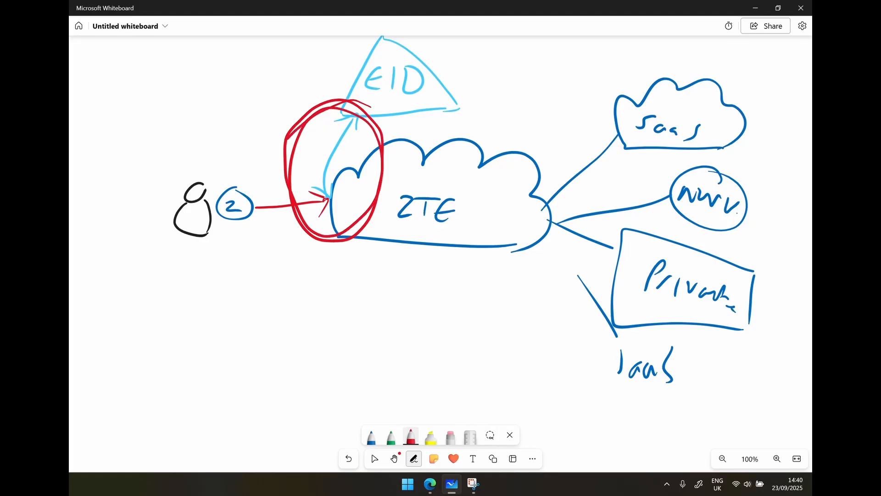
pyautogui.moveTo(283, 151)
pyautogui.mouseDown()
pyautogui.moveTo(379, 152)
pyautogui.moveTo(317, 228)
pyautogui.moveTo(374, 118)
pyautogui.moveTo(445, 109)
pyautogui.moveTo(378, 106)
pyautogui.moveTo(436, 105)
pyautogui.mouseUp()
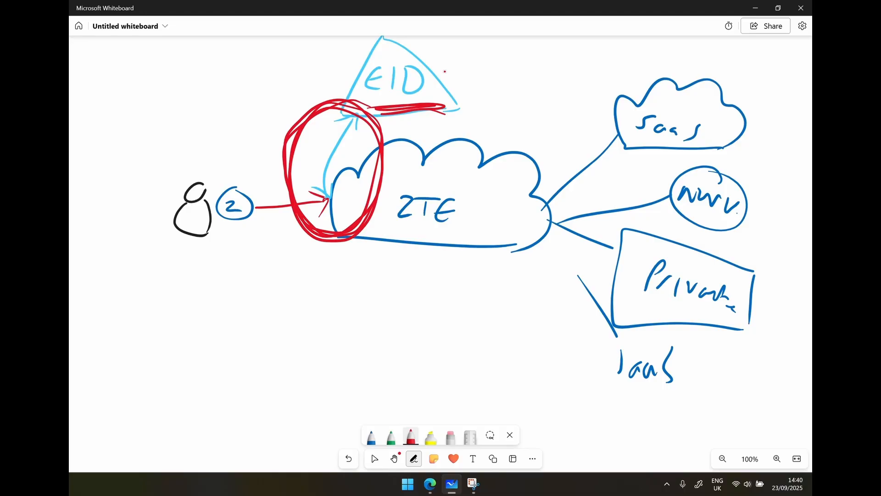
pyautogui.moveTo(515, 90)
pyautogui.mouseDown()
pyautogui.moveTo(436, 68)
pyautogui.moveTo(446, 55)
pyautogui.moveTo(455, 80)
pyautogui.mouseUp()
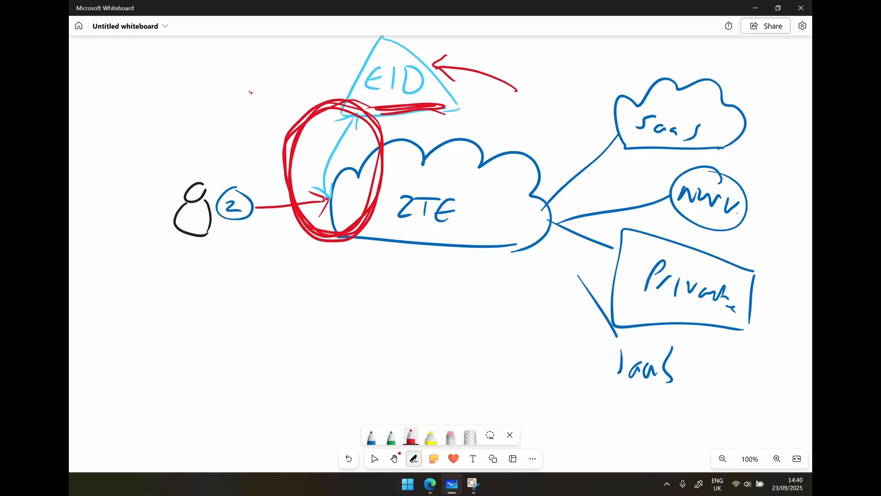
# Draw a red arrow into the ringed link and label it "SAML / OIDC"
pyautogui.moveTo(251, 92)
pyautogui.mouseDown()
pyautogui.moveTo(328, 155)
pyautogui.moveTo(308, 160)
pyautogui.mouseUp()
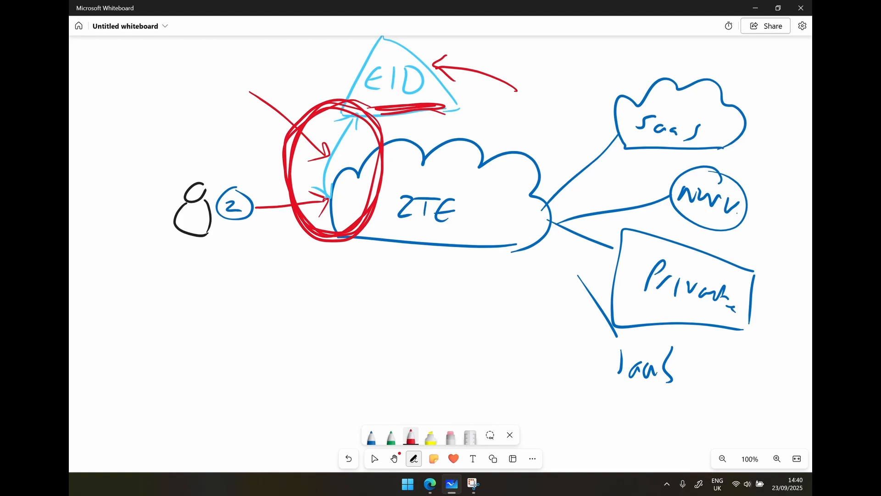
pyautogui.moveTo(214, 64)
pyautogui.mouseDown()
pyautogui.moveTo(204, 82)
pyautogui.moveTo(264, 79)
pyautogui.mouseUp()
pyautogui.moveTo(284, 50)
pyautogui.mouseDown()
pyautogui.moveTo(268, 90)
pyautogui.moveTo(297, 66)
pyautogui.mouseUp()
pyautogui.moveTo(306, 64)
pyautogui.mouseDown()
pyautogui.moveTo(305, 75)
pyautogui.moveTo(337, 73)
pyautogui.mouseUp()
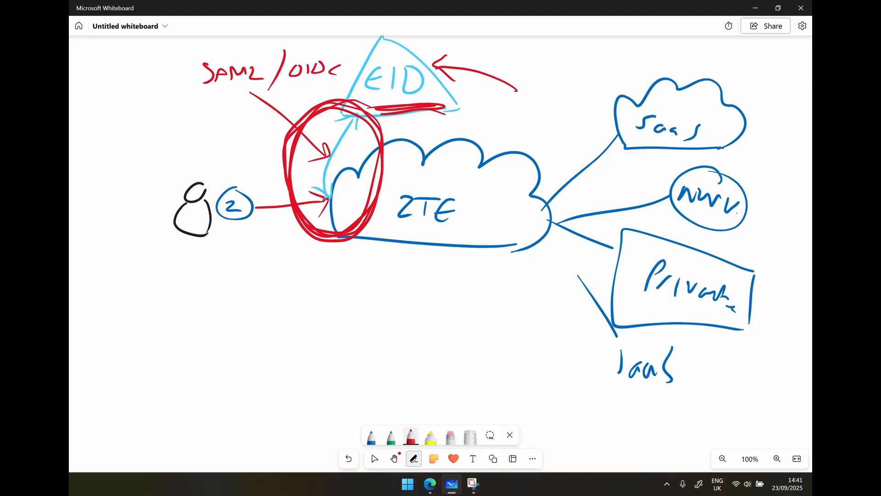
# Draw a red box labelled "App" at the tail of the arrow pointing to EID
pyautogui.moveTo(519, 70); pyautogui.dragTo(519, 106)
pyautogui.moveTo(519, 70)
pyautogui.mouseDown()
pyautogui.moveTo(563, 76)
pyautogui.moveTo(561, 104)
pyautogui.mouseUp()
pyautogui.moveTo(522, 104)
pyautogui.mouseDown()
pyautogui.moveTo(561, 104)
pyautogui.moveTo(538, 92)
pyautogui.mouseUp()
pyautogui.moveTo(529, 87)
pyautogui.mouseDown()
pyautogui.moveTo(542, 83)
pyautogui.moveTo(540, 94)
pyautogui.mouseUp()
pyautogui.moveTo(545, 83); pyautogui.dragTo(546, 96)
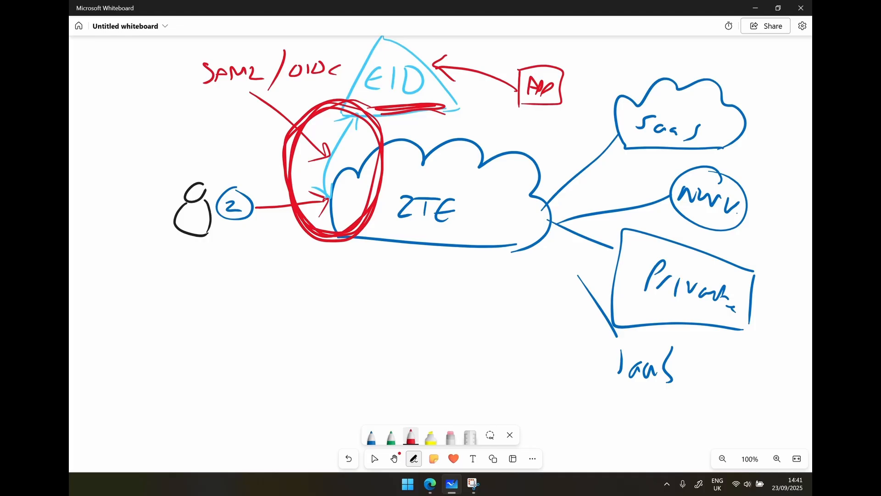
# Draw a curved red arrow from EID down to ZTE and label it "SCIM"
pyautogui.moveTo(435, 86)
pyautogui.mouseDown()
pyautogui.moveTo(462, 90)
pyautogui.moveTo(481, 124)
pyautogui.moveTo(445, 183)
pyautogui.mouseUp()
pyautogui.moveTo(445, 168); pyautogui.dragTo(446, 182)
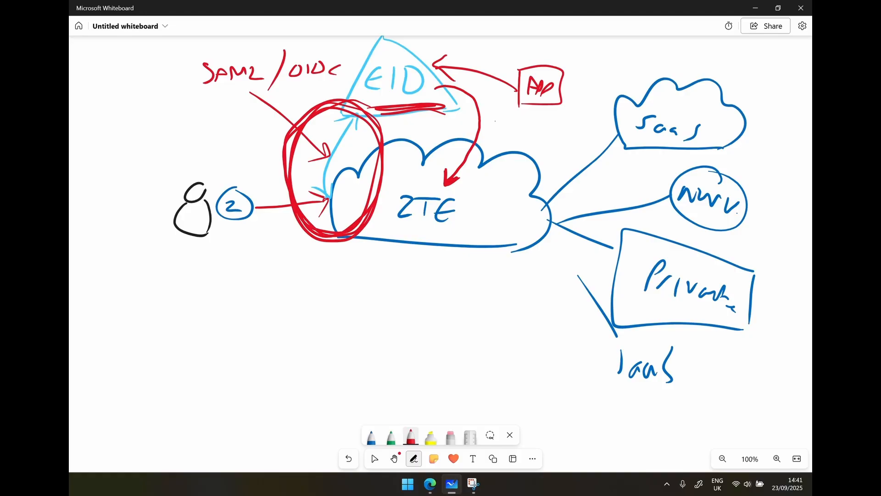
pyautogui.moveTo(499, 120)
pyautogui.mouseDown()
pyautogui.moveTo(487, 136)
pyautogui.moveTo(511, 138)
pyautogui.mouseUp()
pyautogui.moveTo(515, 138); pyautogui.dragTo(539, 142)
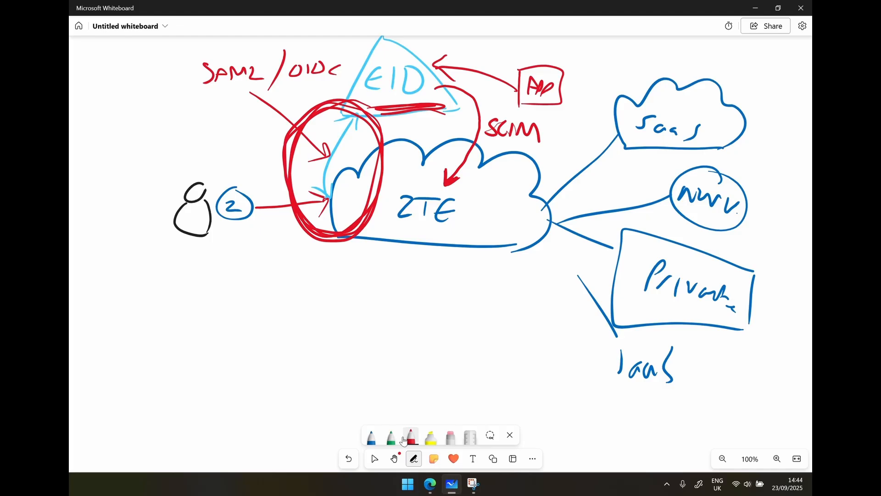
# Extend the SCIM label in red with "/ JIT"
pyautogui.click(411, 435)
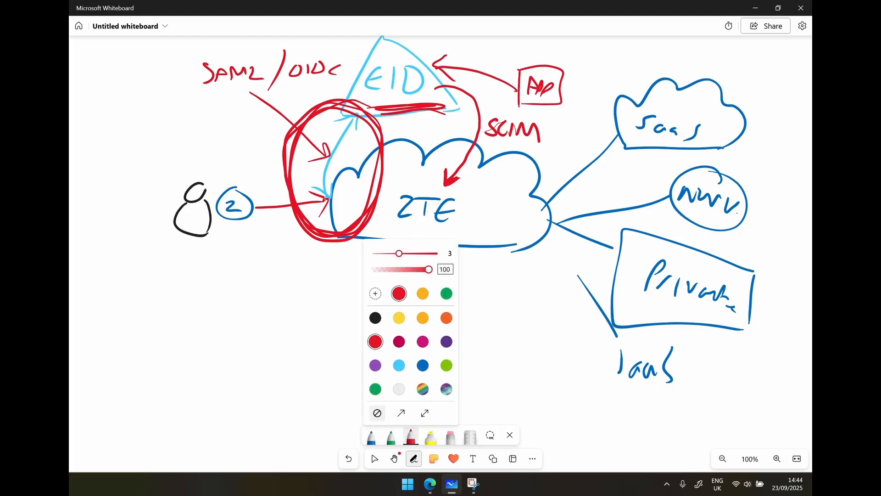
pyautogui.click(412, 436)
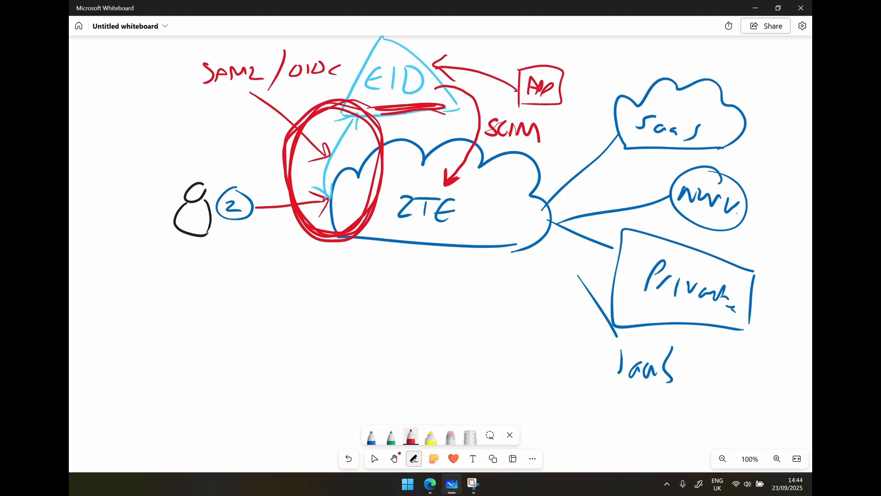
pyautogui.moveTo(562, 115); pyautogui.dragTo(546, 157)
pyautogui.moveTo(565, 133)
pyautogui.mouseDown()
pyautogui.moveTo(581, 129)
pyautogui.moveTo(567, 145)
pyautogui.moveTo(585, 147)
pyautogui.mouseUp()
pyautogui.moveTo(593, 134)
pyautogui.mouseDown()
pyautogui.moveTo(603, 132)
pyautogui.moveTo(596, 147)
pyautogui.mouseUp()
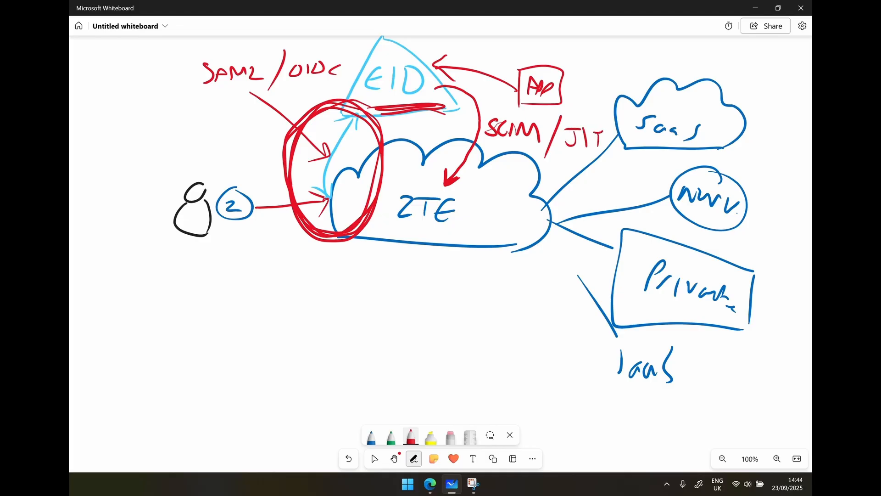
# Outline EID, the SAML / OIDC label and the SCIM / JIT label with the green pen
pyautogui.click(391, 436)
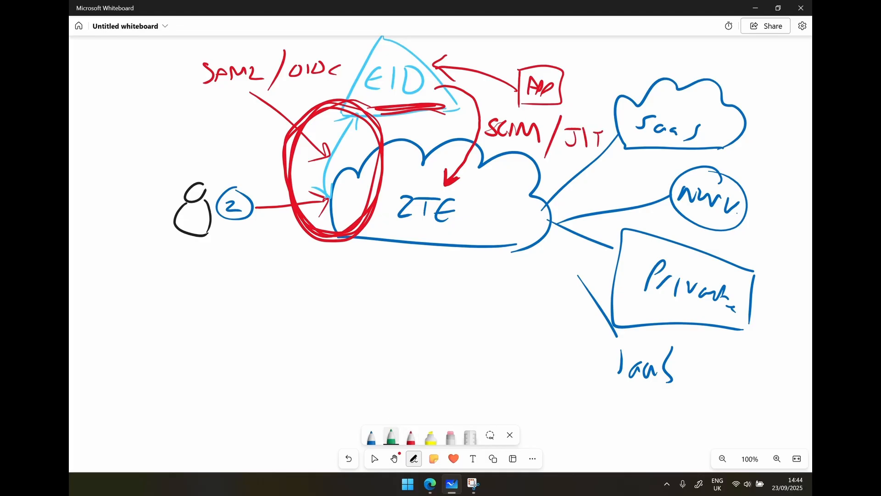
pyautogui.moveTo(453, 108)
pyautogui.mouseDown()
pyautogui.moveTo(350, 78)
pyautogui.moveTo(449, 110)
pyautogui.mouseUp()
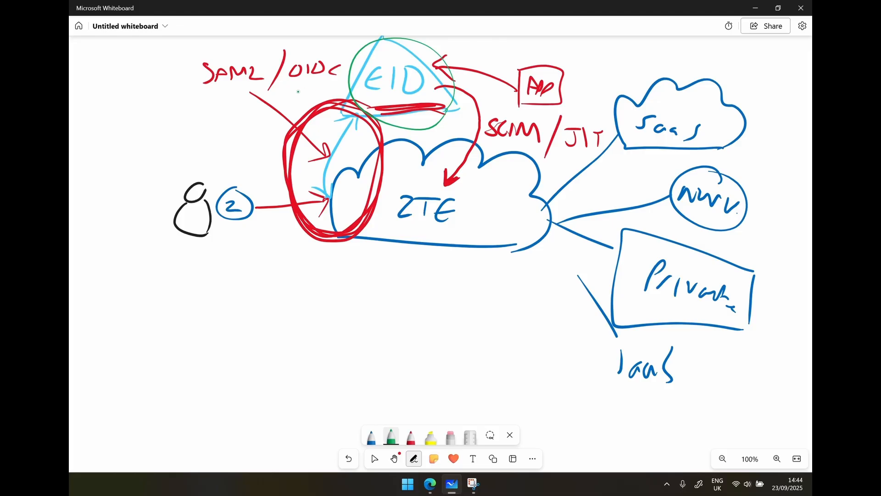
pyautogui.moveTo(279, 92)
pyautogui.mouseDown()
pyautogui.moveTo(349, 81)
pyautogui.moveTo(245, 44)
pyautogui.moveTo(209, 101)
pyautogui.moveTo(355, 62)
pyautogui.moveTo(190, 69)
pyautogui.moveTo(315, 90)
pyautogui.mouseUp()
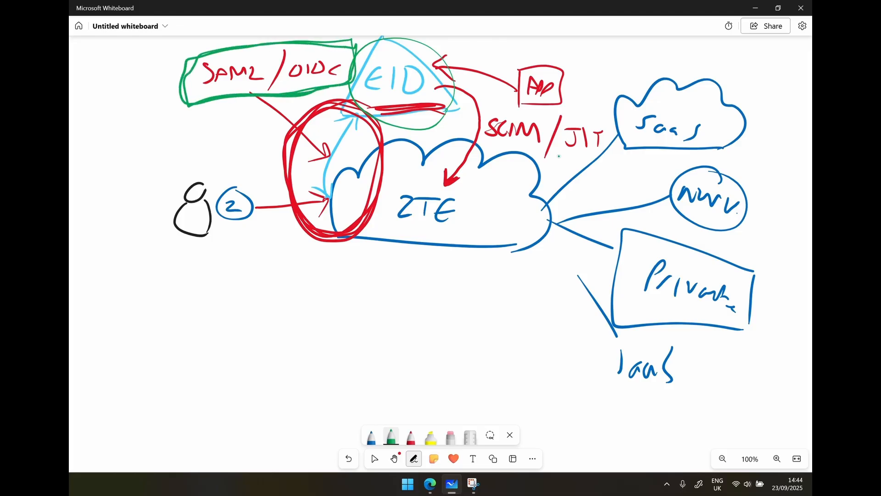
pyautogui.moveTo(547, 162)
pyautogui.mouseDown()
pyautogui.moveTo(592, 169)
pyautogui.moveTo(626, 117)
pyautogui.moveTo(475, 115)
pyautogui.moveTo(621, 168)
pyautogui.mouseUp()
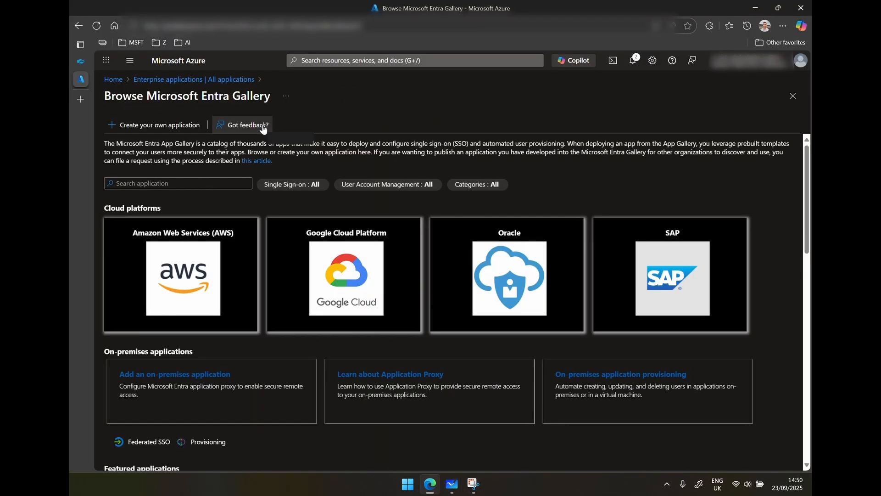
# In the Microsoft Entra gallery in Azure, search for "zscaler" and create the application named Zscaler
pyautogui.click(138, 183)
pyautogui.write('zscaler')
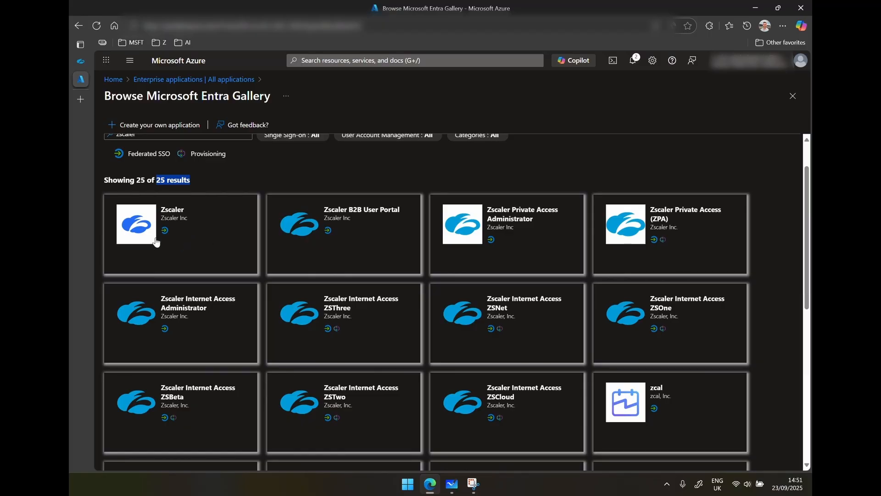
pyautogui.click(186, 243)
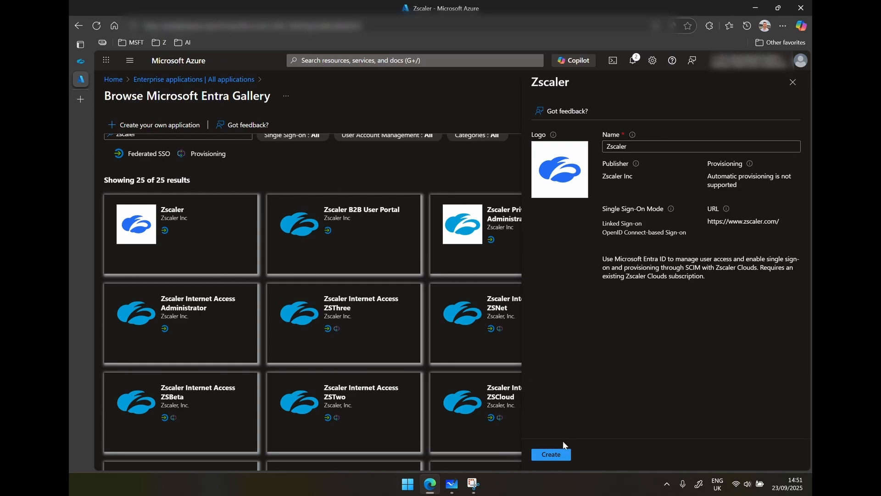
pyautogui.click(550, 456)
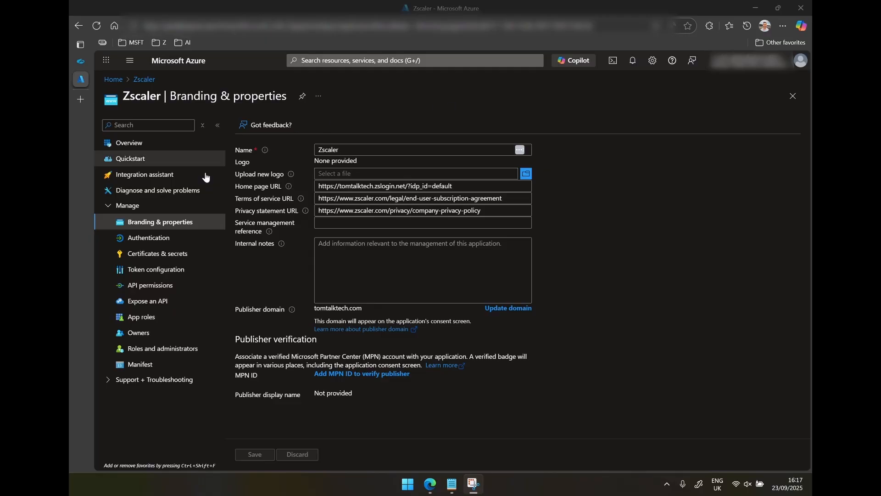
# Add a client secret to the Zscaler app registration with description Zscaler and the recommended expiry of 180 days (6 months)
pyautogui.click(167, 255)
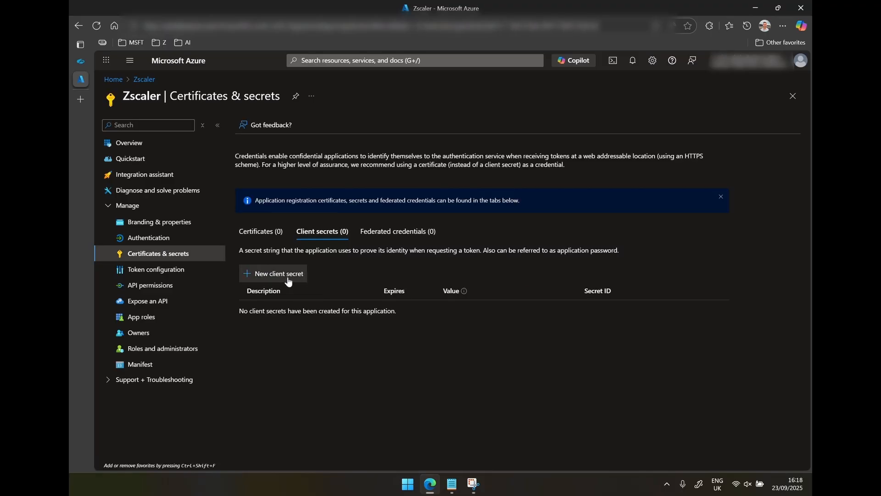
pyautogui.click(266, 280)
pyautogui.write('Zscaler')
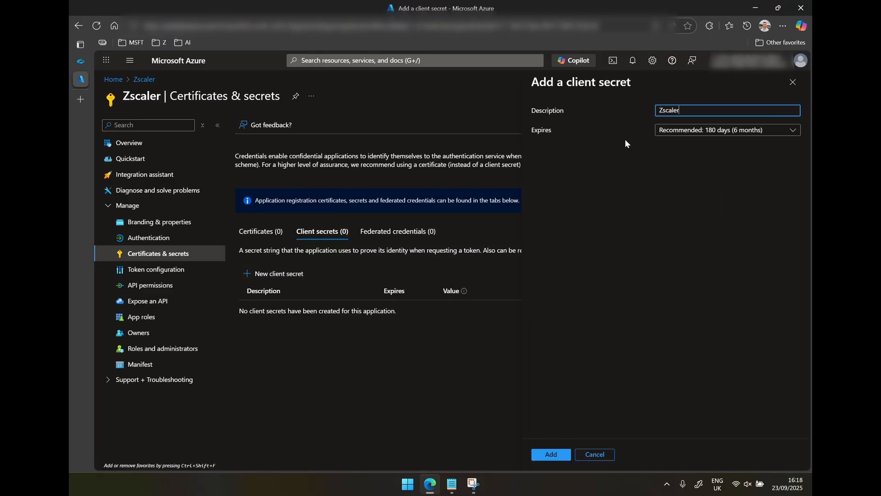
pyautogui.click(660, 149)
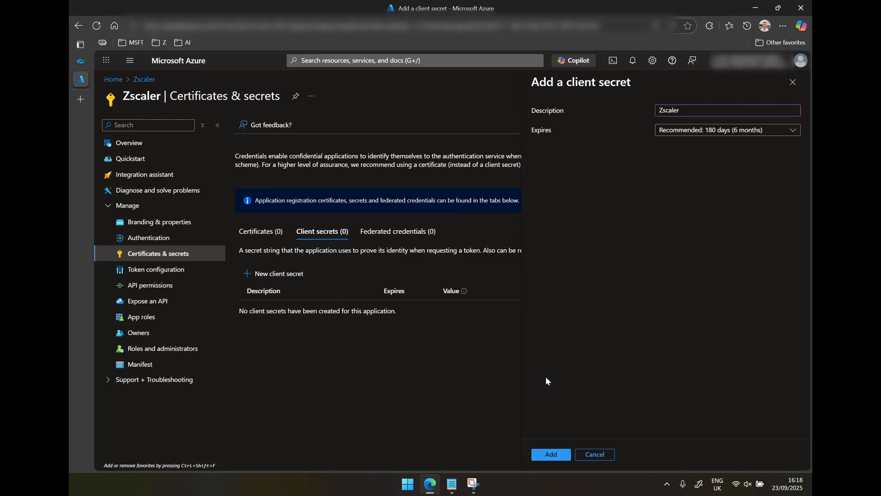
pyautogui.click(550, 454)
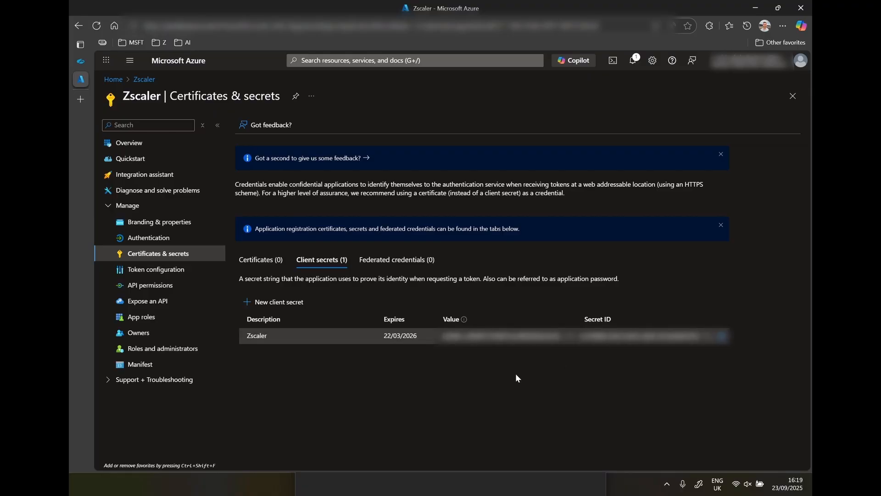
# Grant admin consent for Default Directory on the Zscaler app's configured API permissions
pyautogui.click(140, 288)
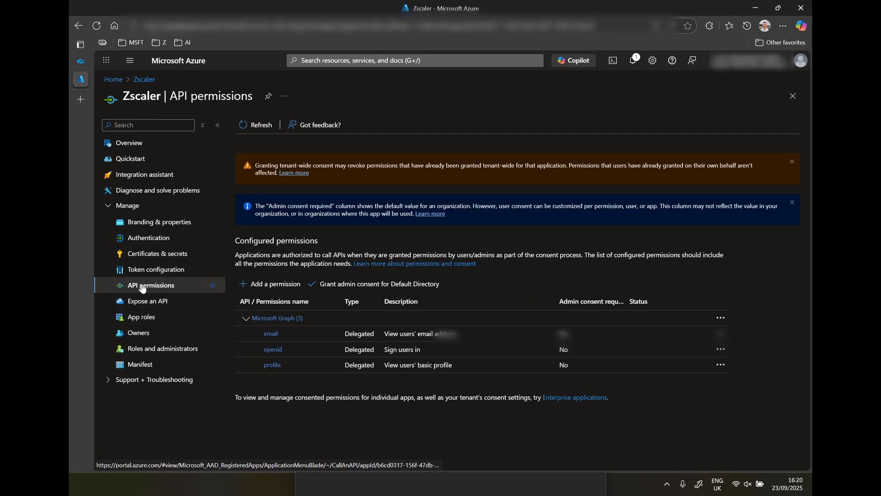
pyautogui.click(375, 286)
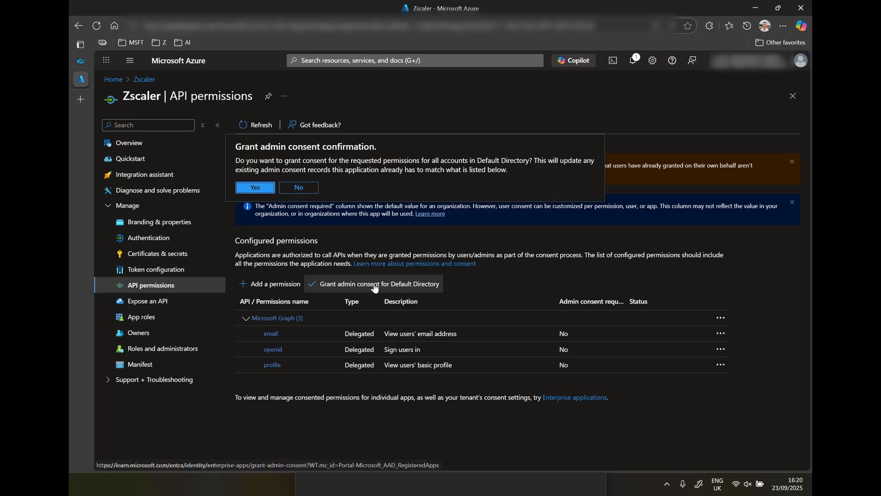
pyautogui.click(255, 188)
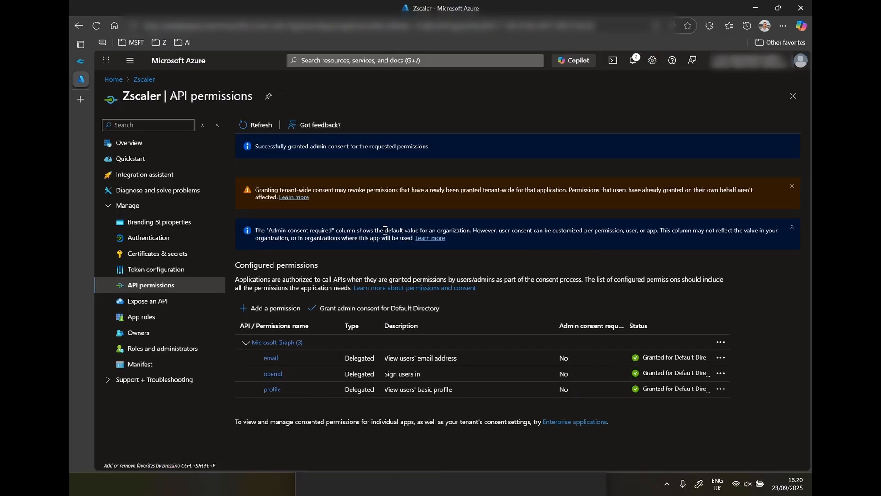
# Add the optional claims email and preferred_username for the ID token type in the app's token configuration
pyautogui.click(151, 274)
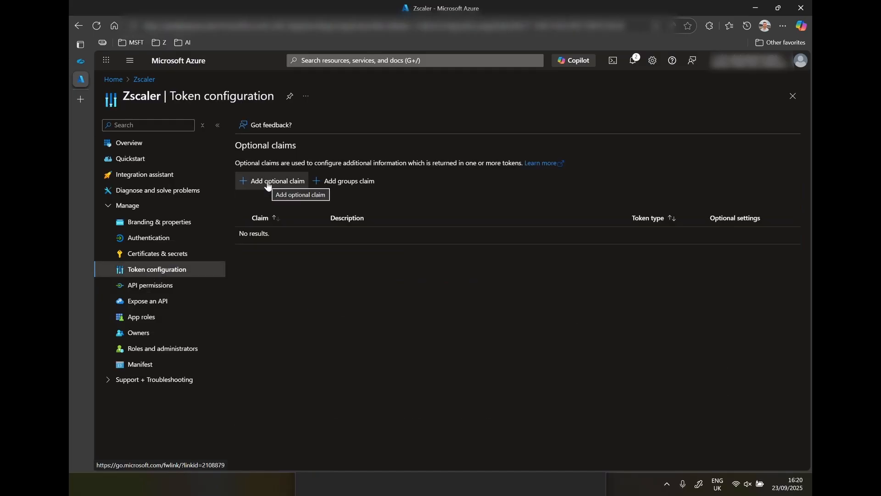
pyautogui.click(269, 184)
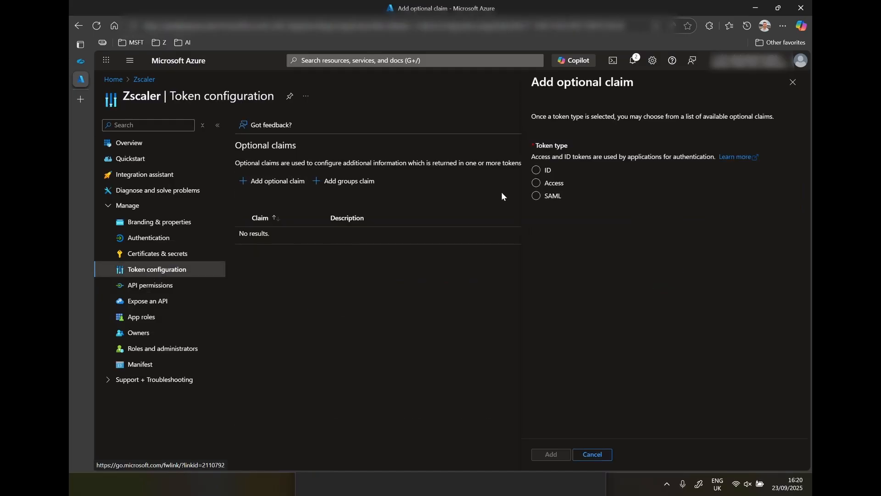
pyautogui.click(536, 172)
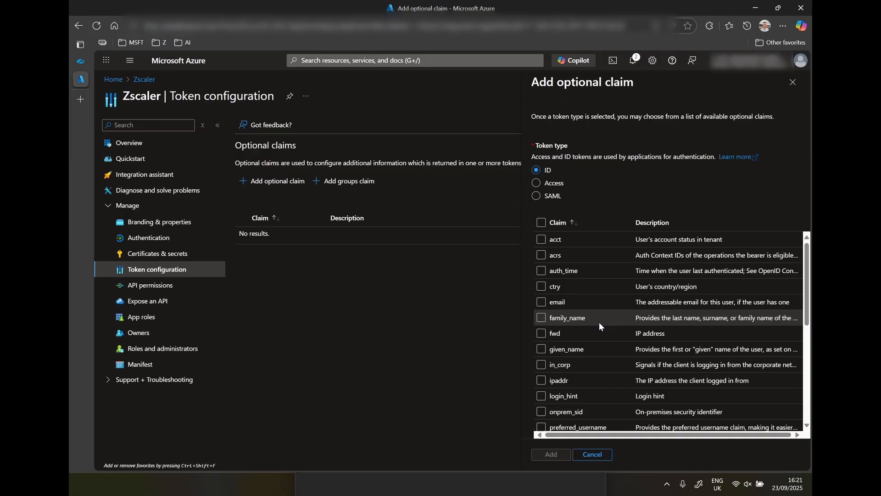
pyautogui.click(595, 323)
pyautogui.scroll(-5, 571, 321)
pyautogui.scroll(1, 551, 280)
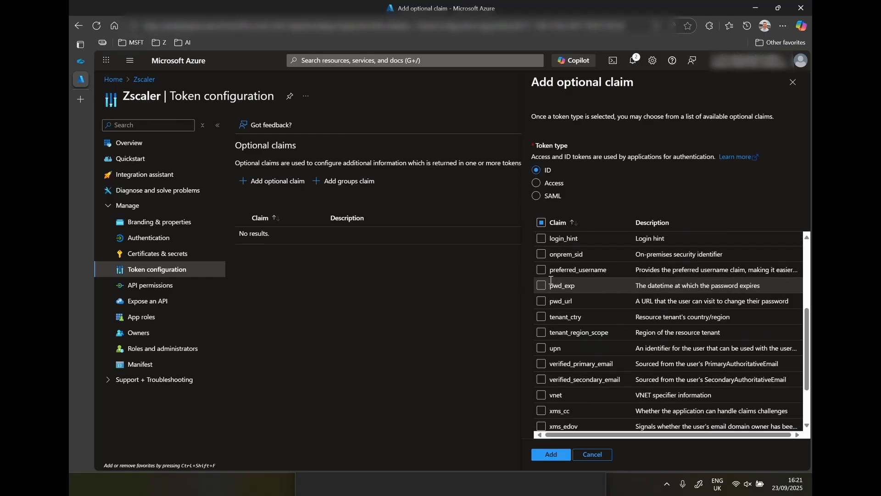
pyautogui.click(540, 277)
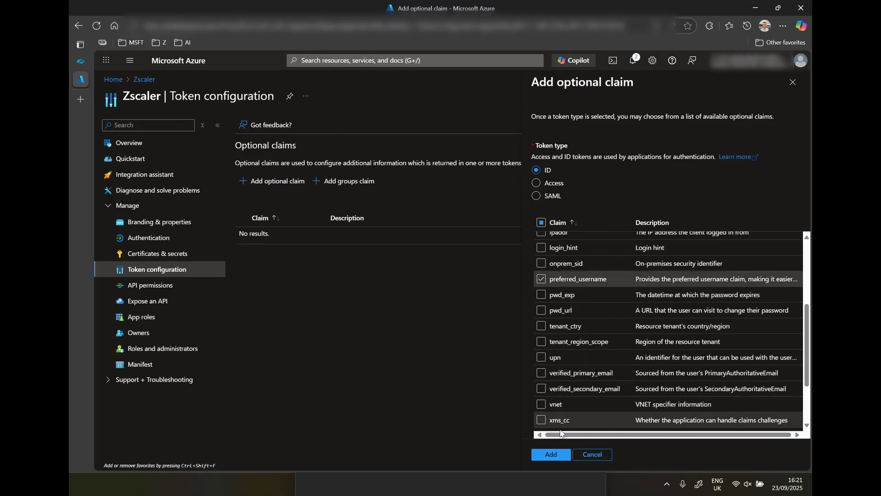
pyautogui.click(552, 453)
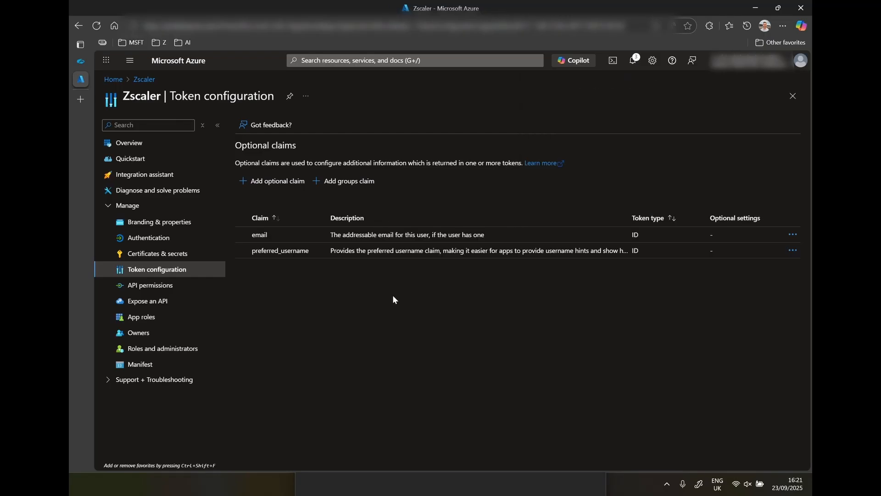
# Add a groups claim limited to groups assigned to the application, with Group ID as the ID token property
pyautogui.click(340, 182)
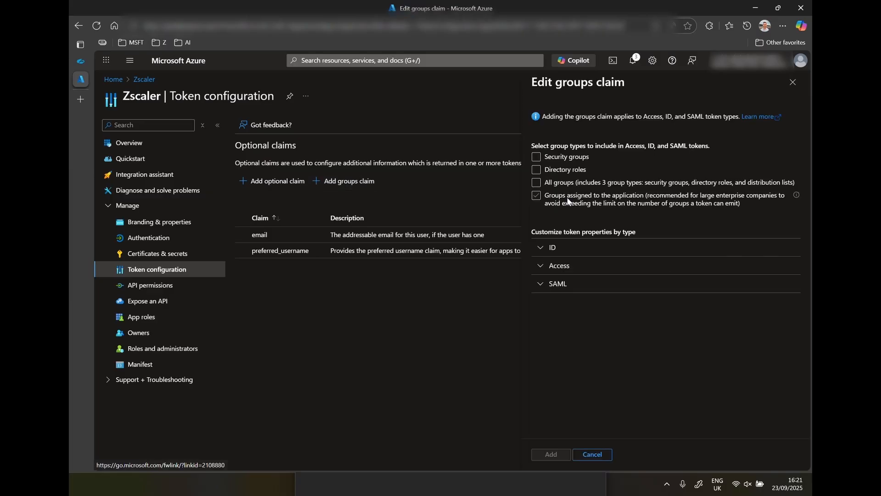
pyautogui.click(567, 196)
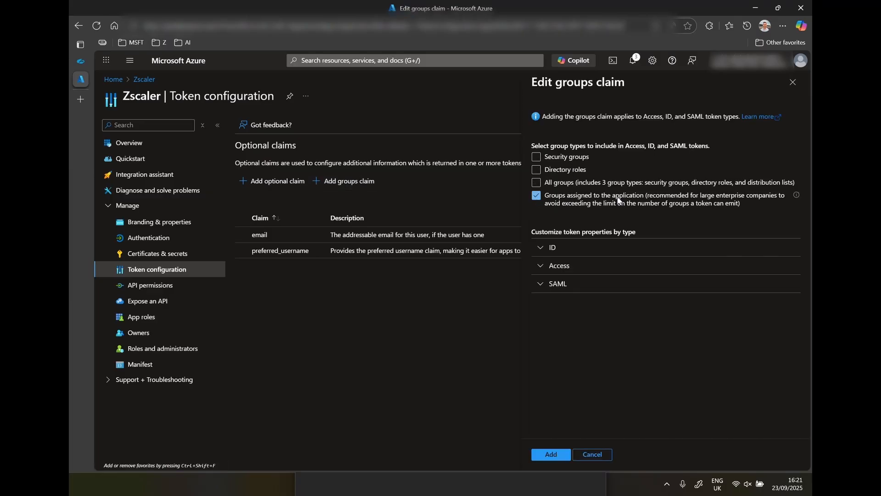
pyautogui.click(540, 249)
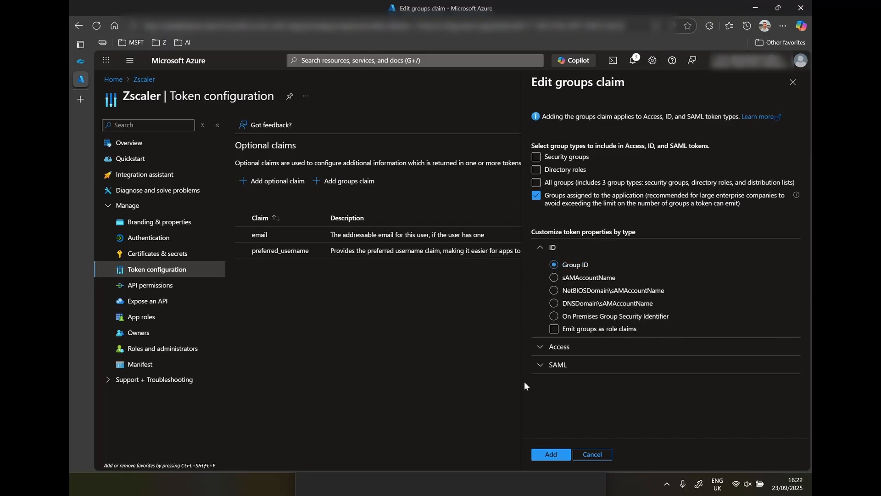
pyautogui.click(551, 455)
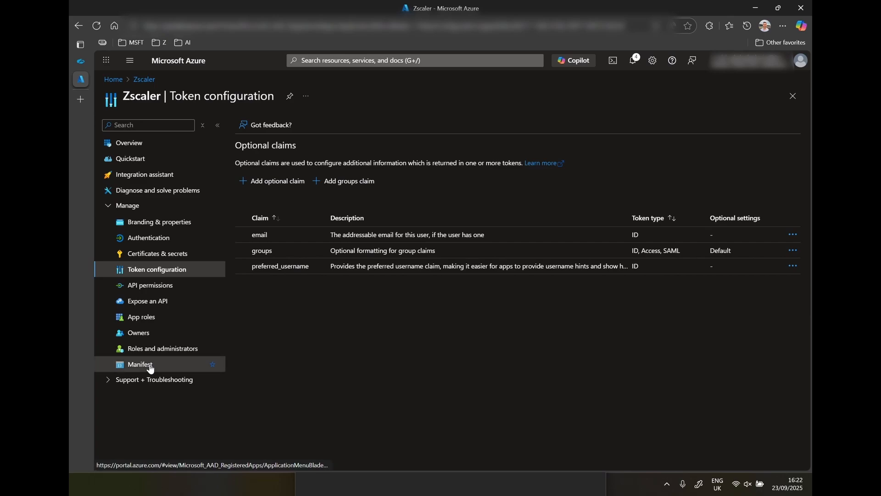
# In the api section of the Zscaler app manifest, set acceptMappedClaims to True
pyautogui.click(149, 365)
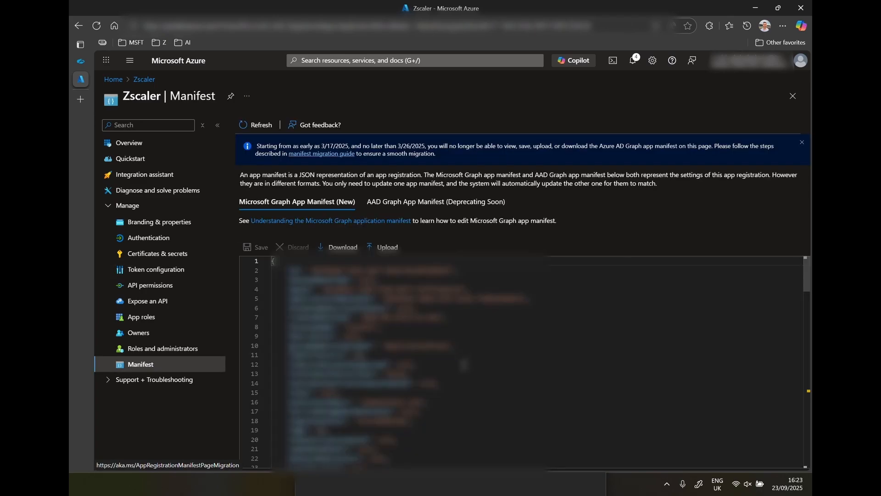
pyautogui.scroll(-4, 464, 365)
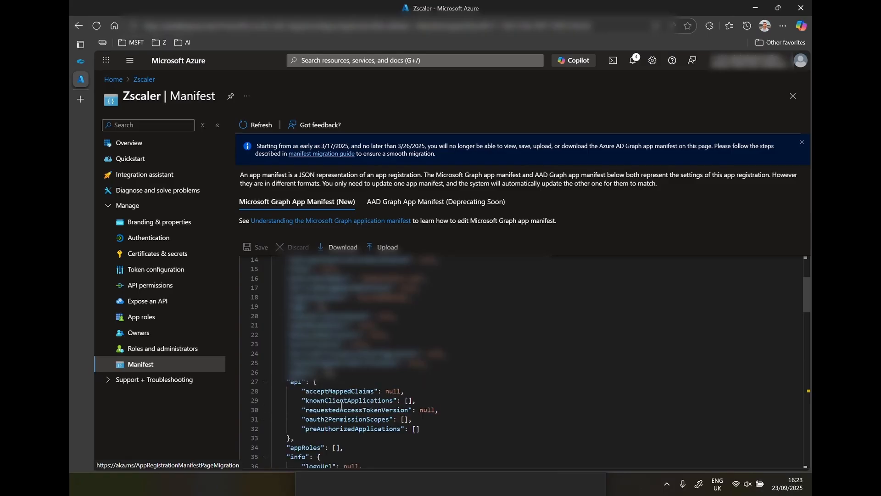
pyautogui.moveTo(306, 390); pyautogui.dragTo(377, 393)
pyautogui.doubleClick(394, 391)
pyautogui.write('True')
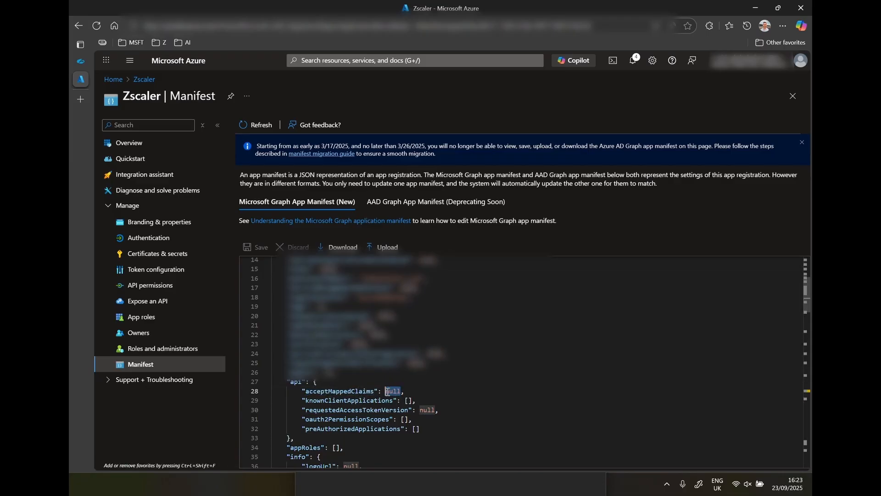
# Set requestedAccessTokenVersion to 2 in the app manifest
pyautogui.click(330, 410)
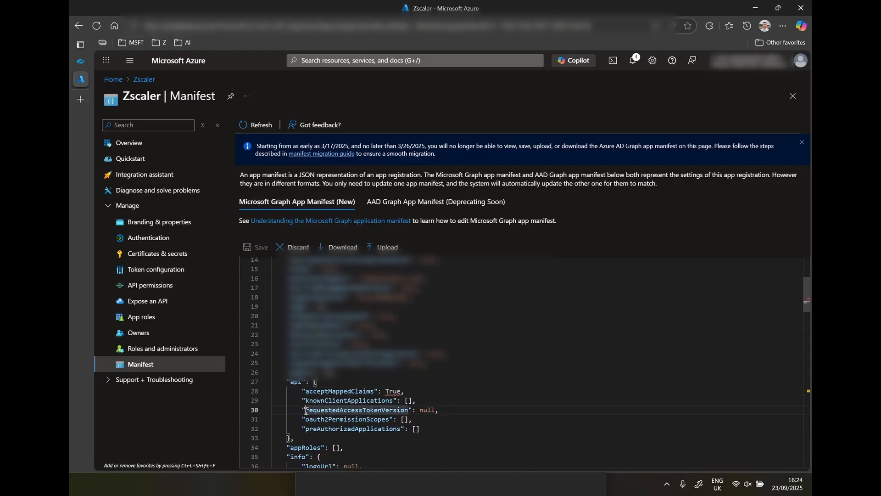
pyautogui.moveTo(306, 410); pyautogui.dragTo(411, 410)
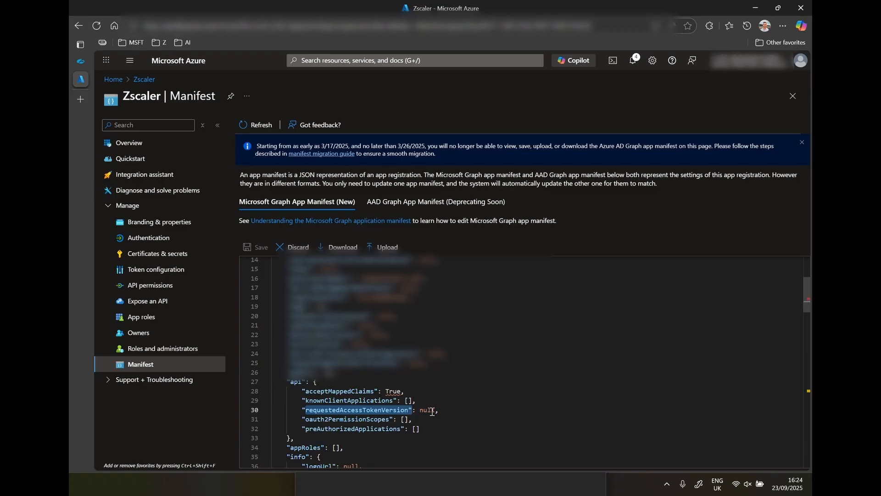
pyautogui.doubleClick(431, 410)
pyautogui.write('2')
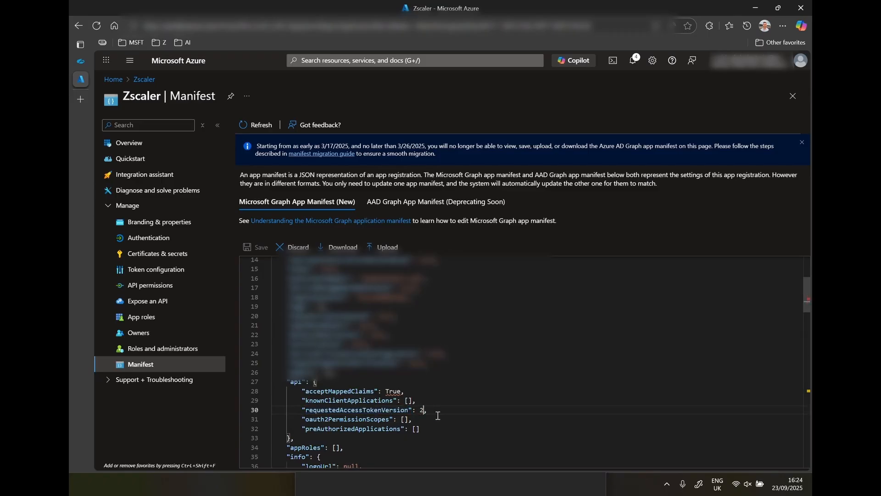
# Open the Zscaler enterprise application and assign 14 directory users to it
pyautogui.click(410, 60)
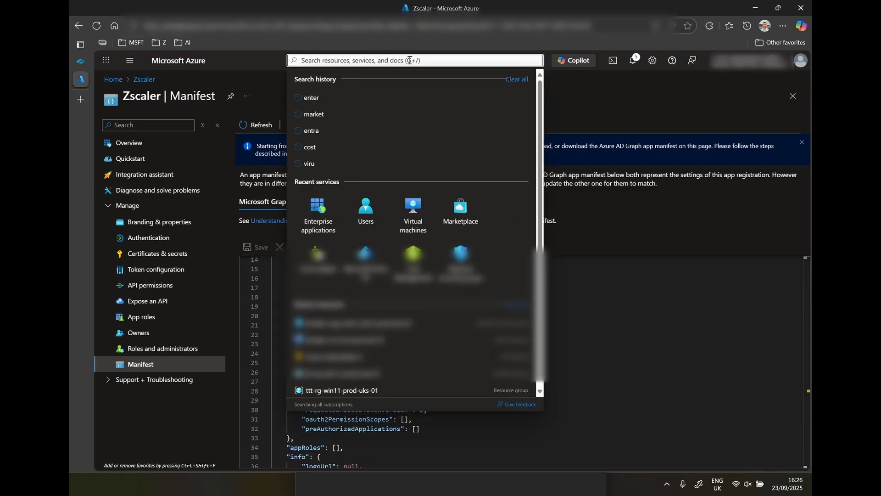
pyautogui.write('entr')
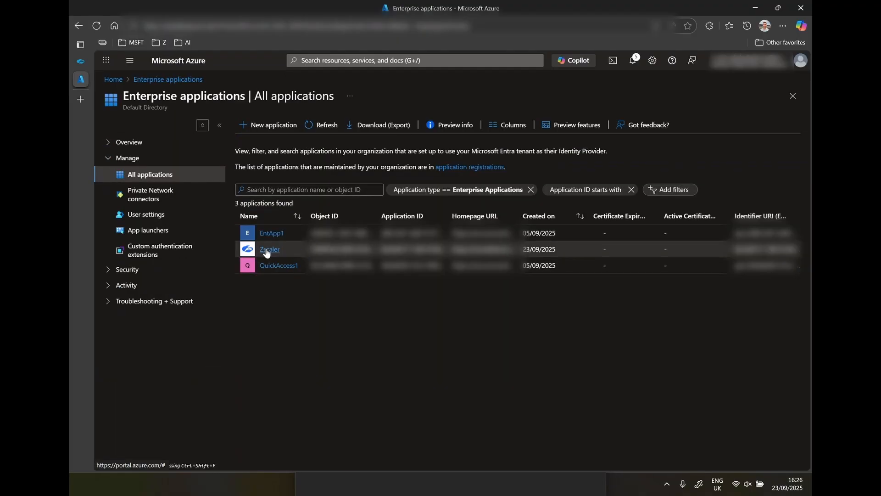
pyautogui.click(270, 250)
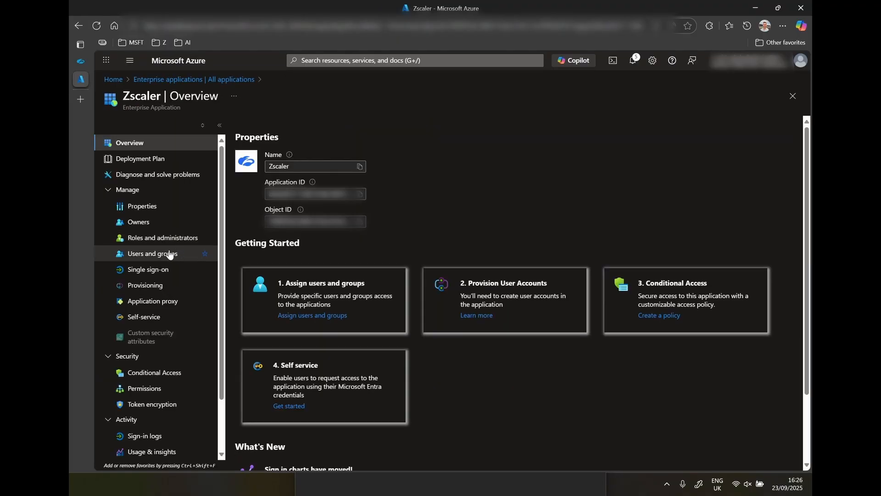
pyautogui.click(152, 255)
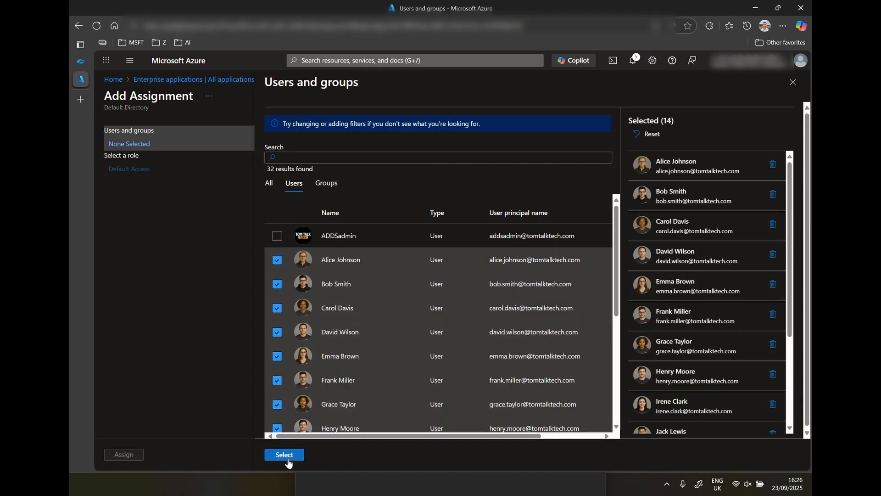
pyautogui.click(284, 455)
pyautogui.click(123, 455)
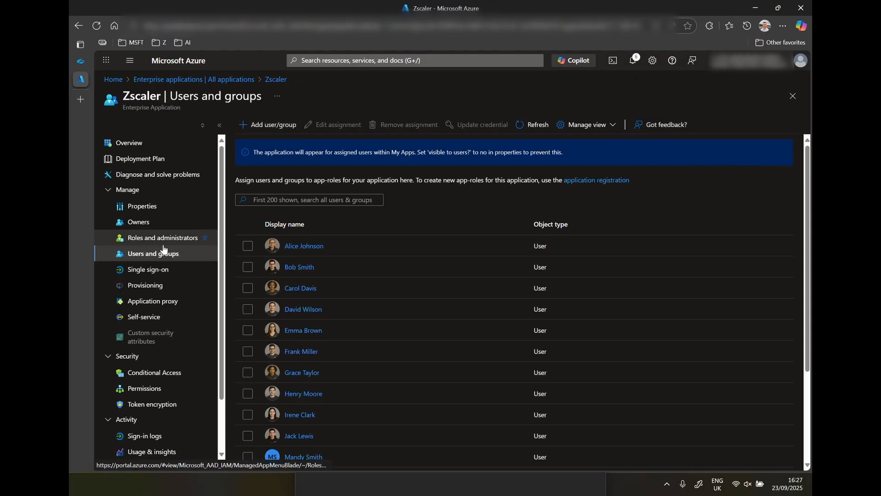
# In the single sign-on attributes and claims, add a claim named Deparement with source attribute user.department and save it
pyautogui.click(143, 273)
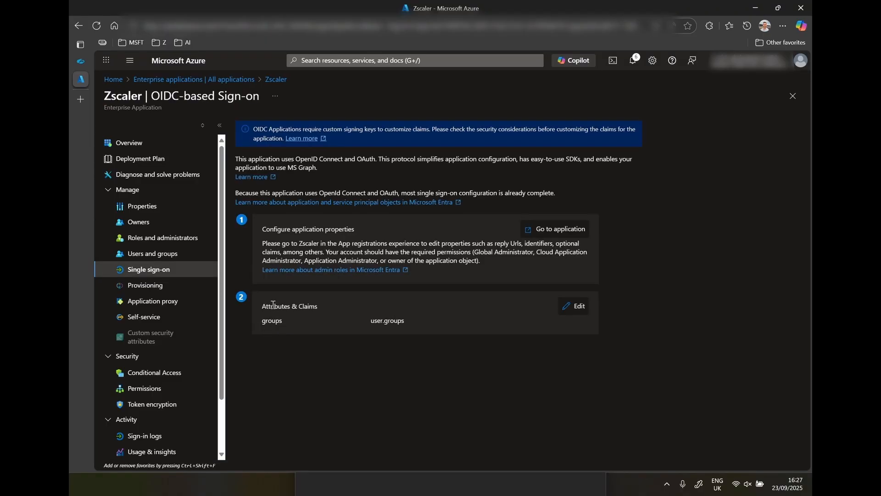
pyautogui.moveTo(311, 306); pyautogui.dragTo(253, 303)
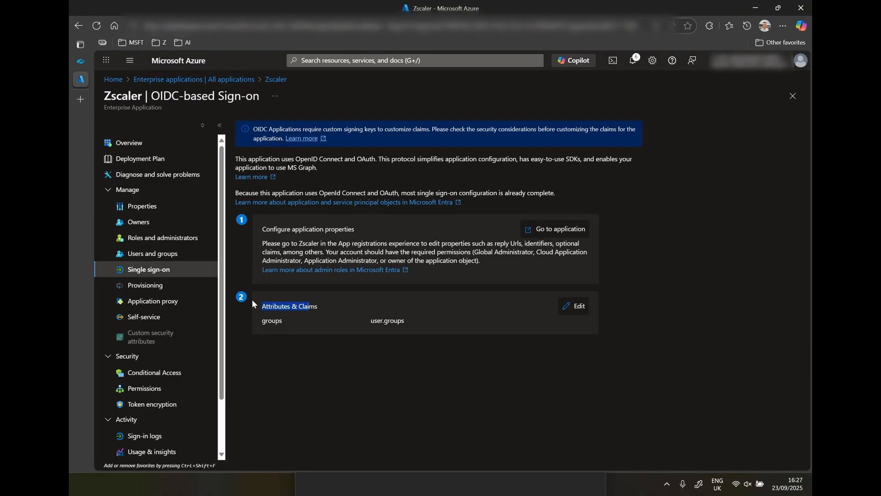
pyautogui.click(271, 321)
pyautogui.click(574, 307)
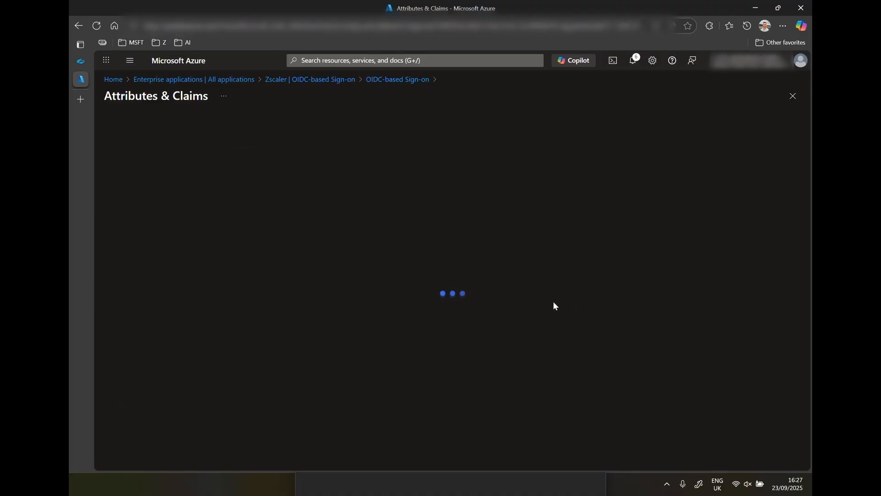
pyautogui.click(132, 126)
pyautogui.write('Dep')
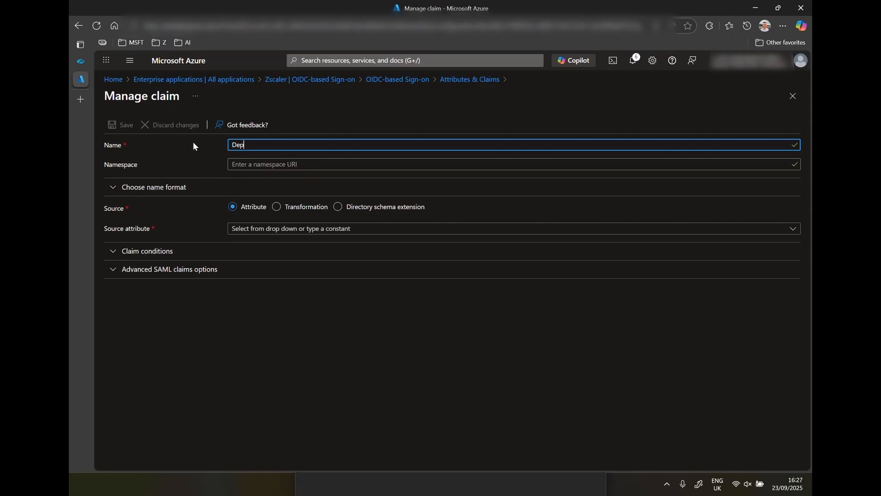
pyautogui.press('BackSpace')
pyautogui.write('parement')
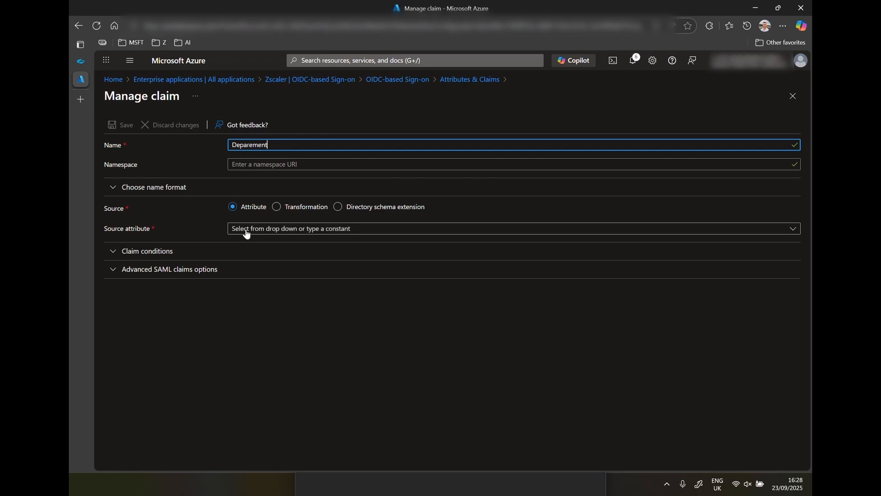
pyautogui.click(247, 232)
pyautogui.click(544, 392)
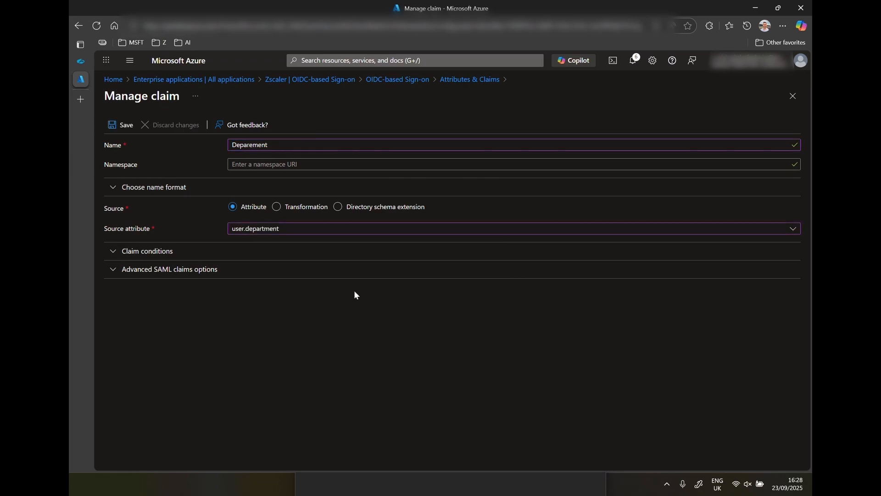
pyautogui.click(112, 126)
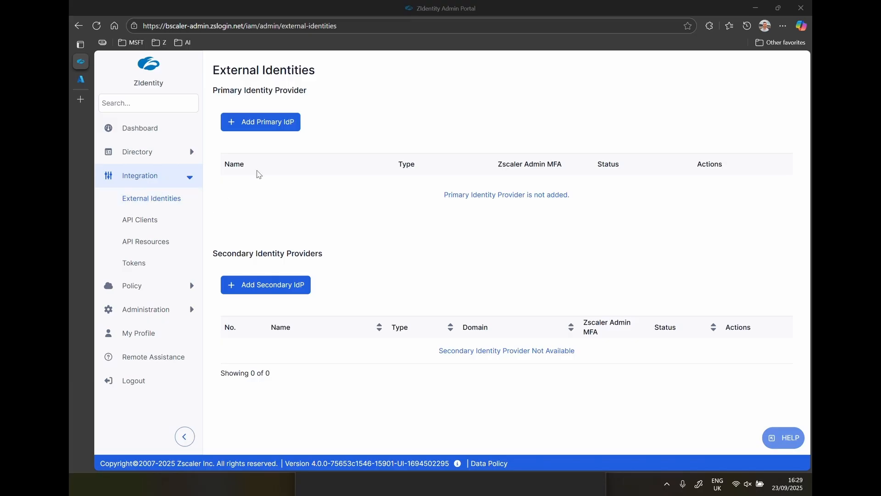
# Start adding a primary identity provider named Entra ID with Microsoft Entra ID as its identity vendor
pyautogui.click(264, 122)
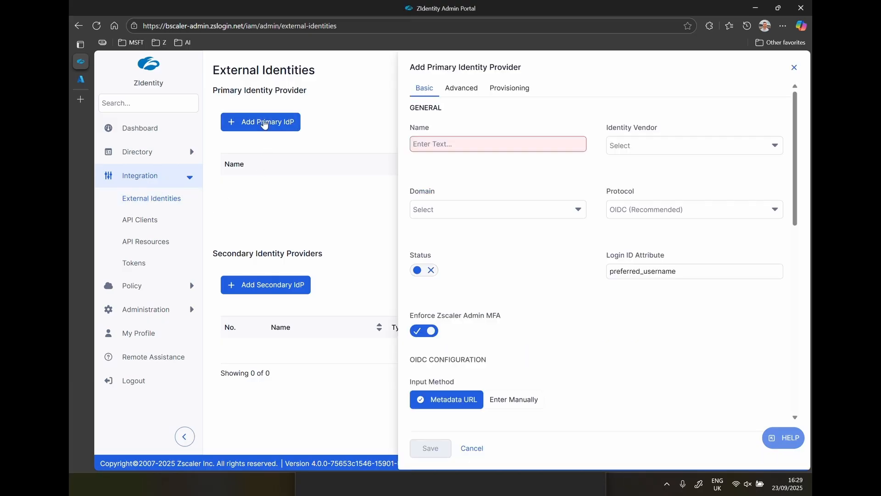
pyautogui.click(427, 145)
pyautogui.write('Entra')
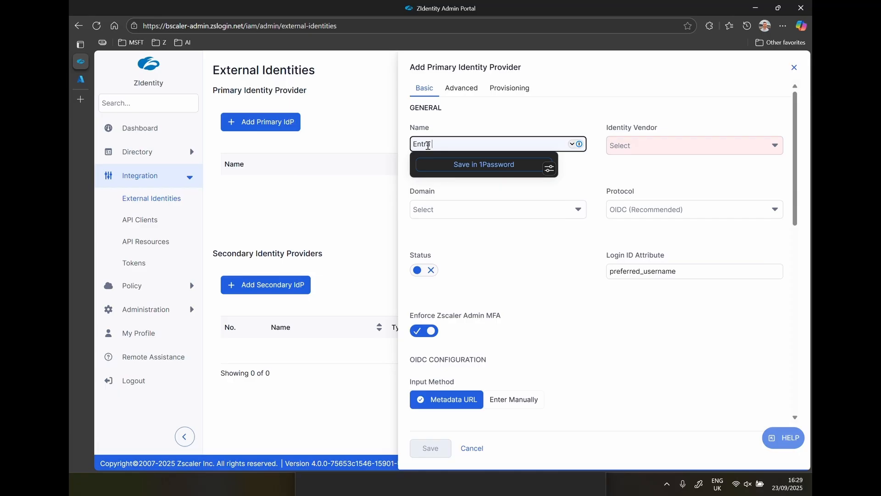
pyautogui.write(' ID')
pyautogui.click(585, 181)
pyautogui.click(645, 147)
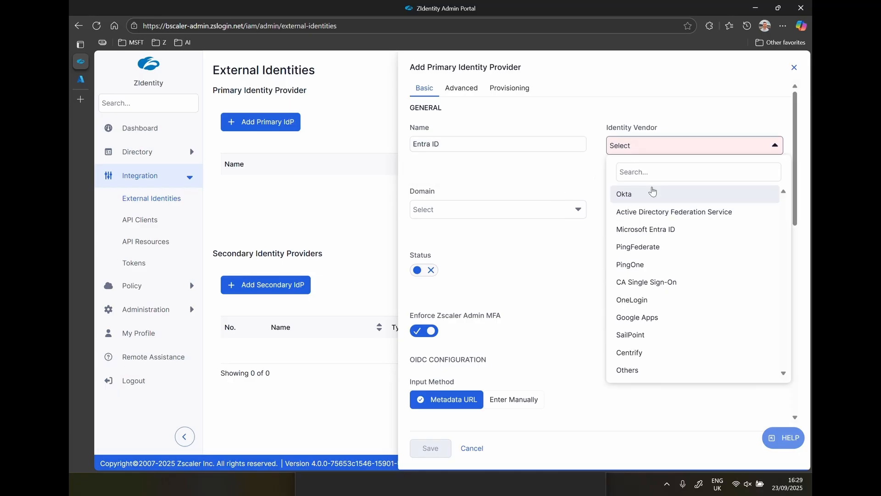
pyautogui.click(669, 230)
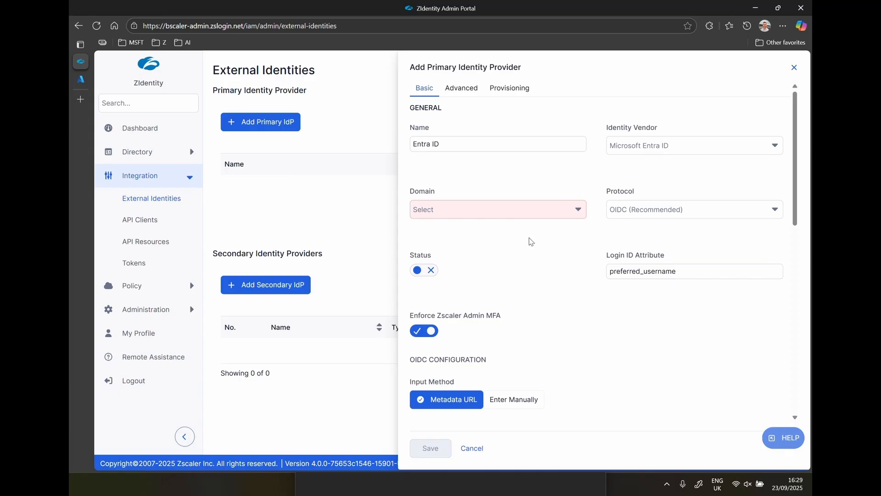
# Assign the tomtalktech.com domain to the new identity provider and enable its status
pyautogui.click(458, 217)
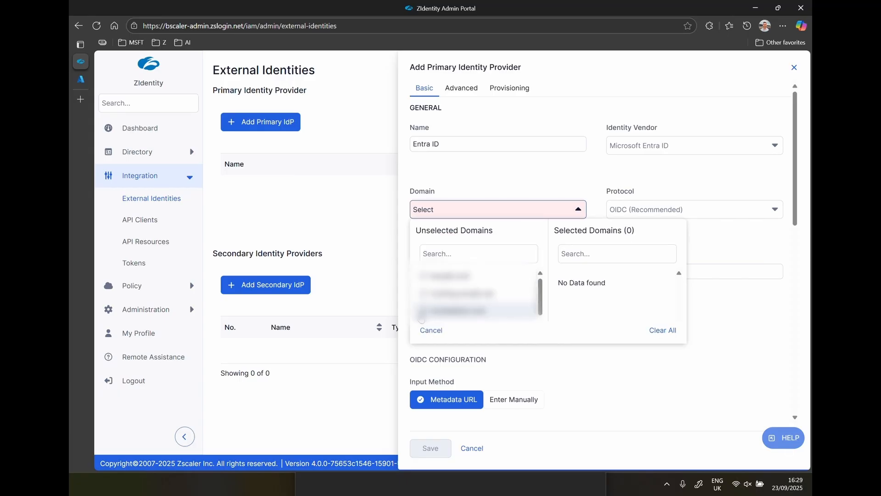
pyautogui.click(423, 317)
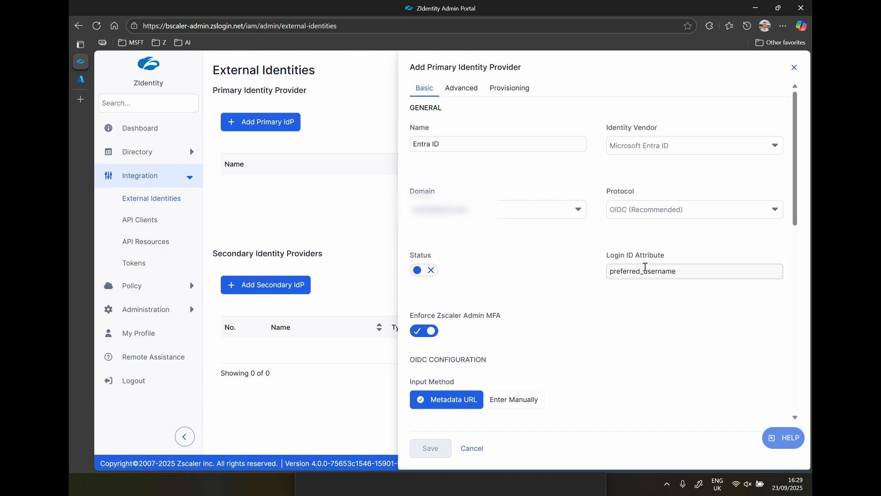
pyautogui.click(692, 273)
pyautogui.click(589, 279)
pyautogui.scroll(-2, 581, 295)
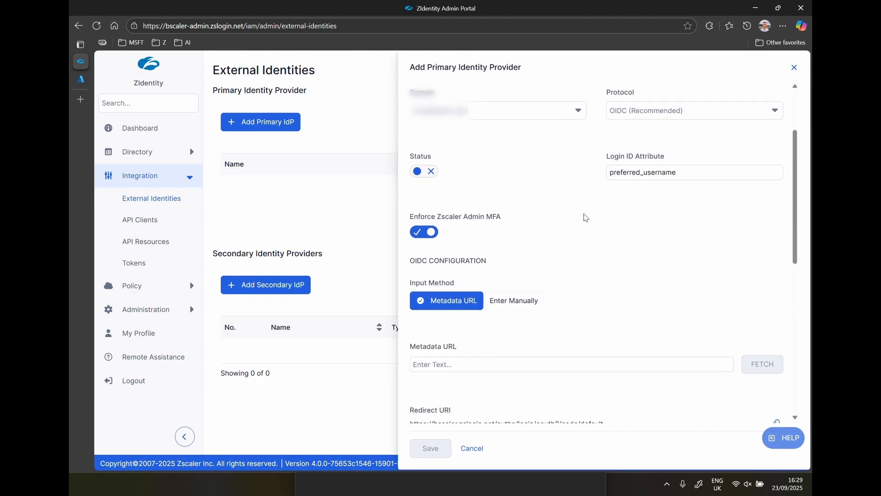
pyautogui.click(424, 172)
pyautogui.scroll(-1, 558, 249)
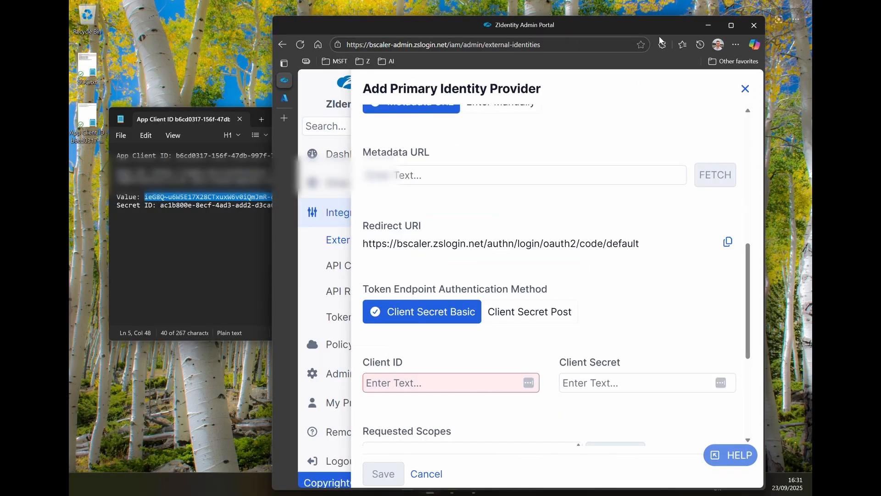
# Copy the OpenID metadata URL from the Notepad notes into the provider's Metadata URL setting and fetch its endpoints
pyautogui.moveTo(653, 21); pyautogui.dragTo(691, 12)
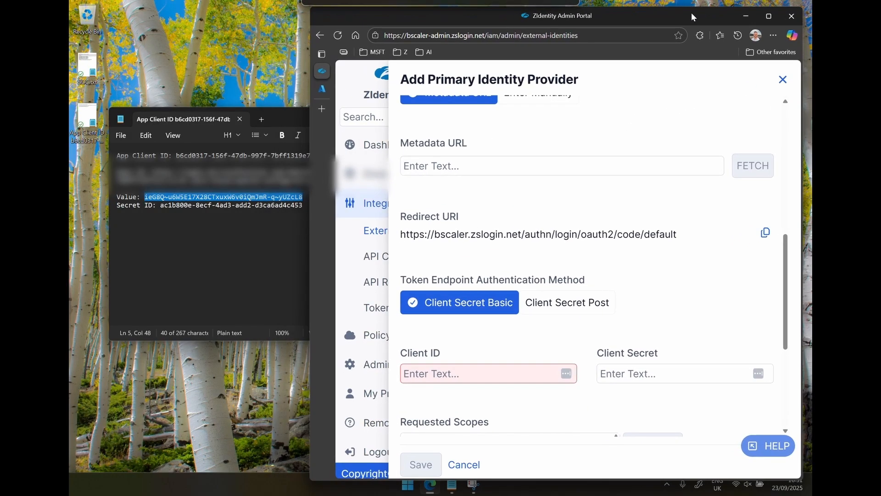
pyautogui.click(209, 205)
pyautogui.moveTo(316, 180); pyautogui.dragTo(153, 172)
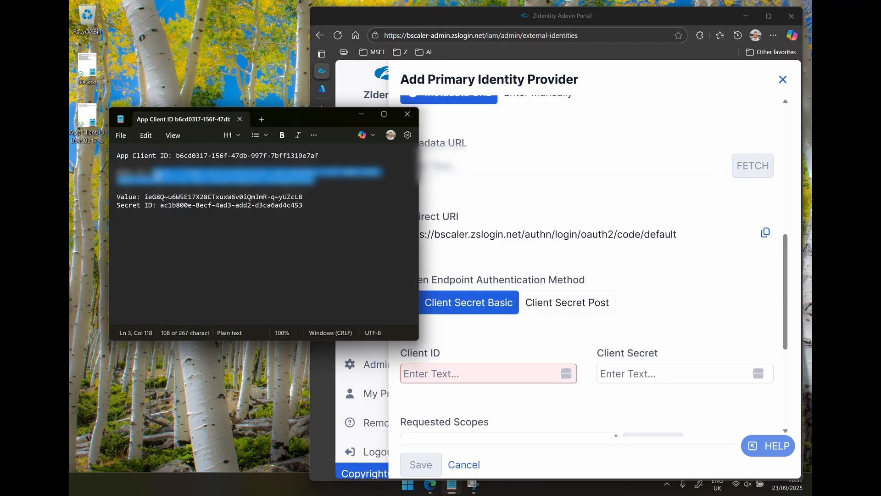
pyautogui.click(497, 332)
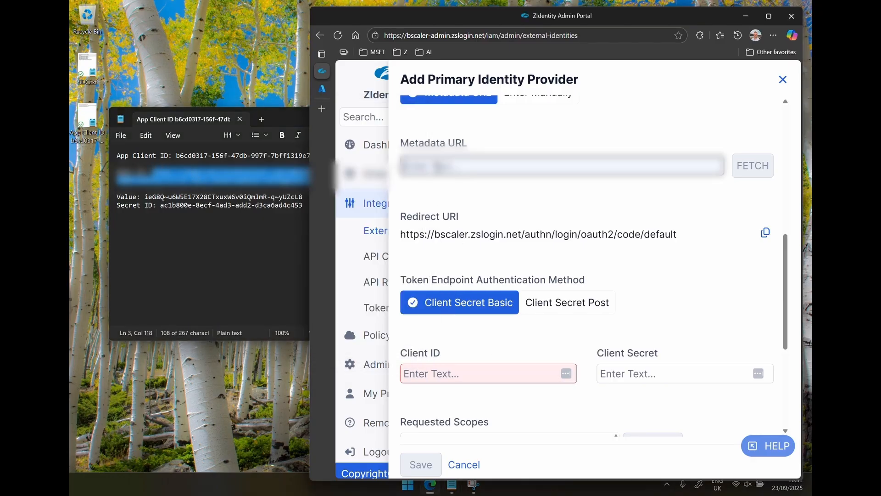
pyautogui.hotkey('ctrl', 'v')
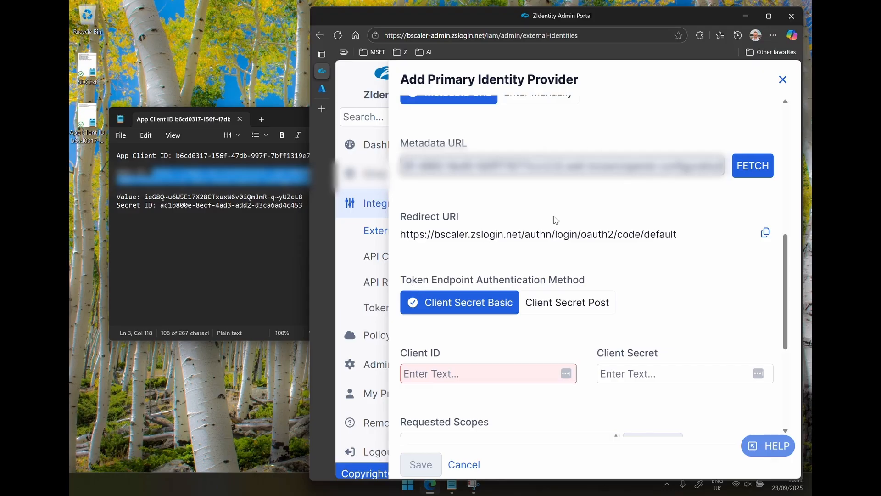
pyautogui.click(752, 171)
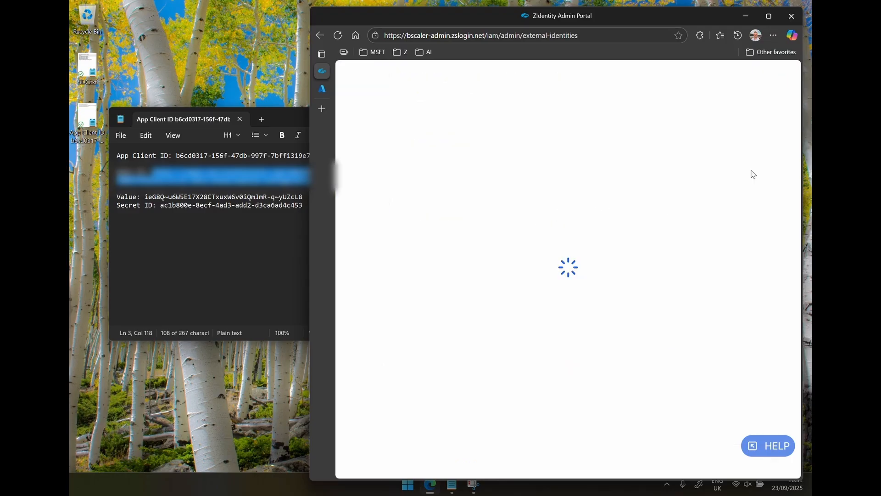
# Record the provider's redirect URI in the Notepad notes, and paste the noted secret value into the Client ID field
pyautogui.scroll(-5, 502, 221)
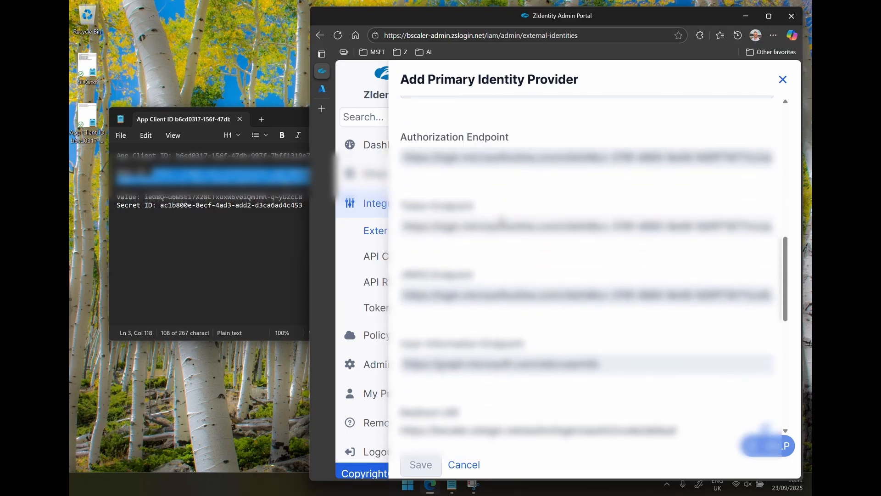
pyautogui.scroll(-5, 501, 221)
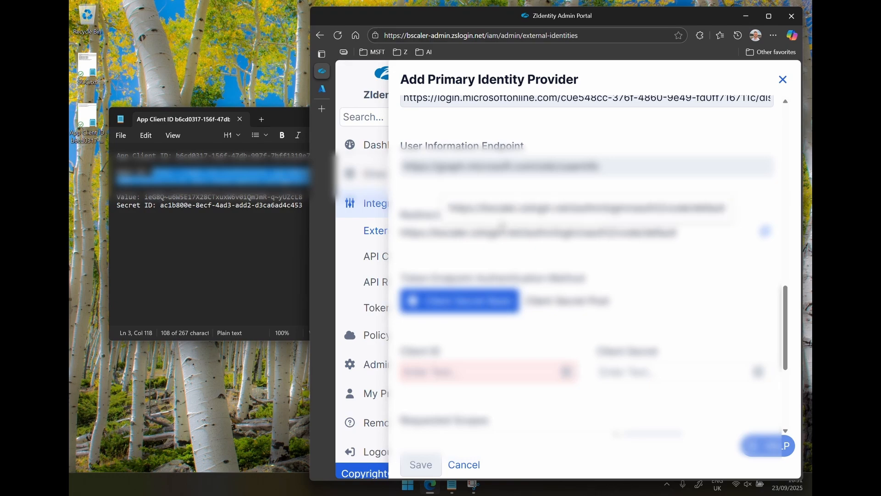
pyautogui.moveTo(407, 217)
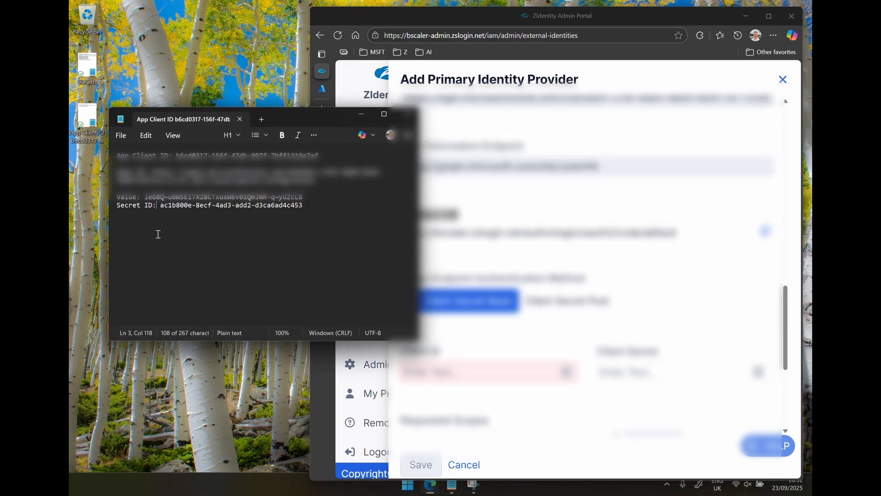
pyautogui.click(168, 198)
pyautogui.hotkey('shift', 'End')
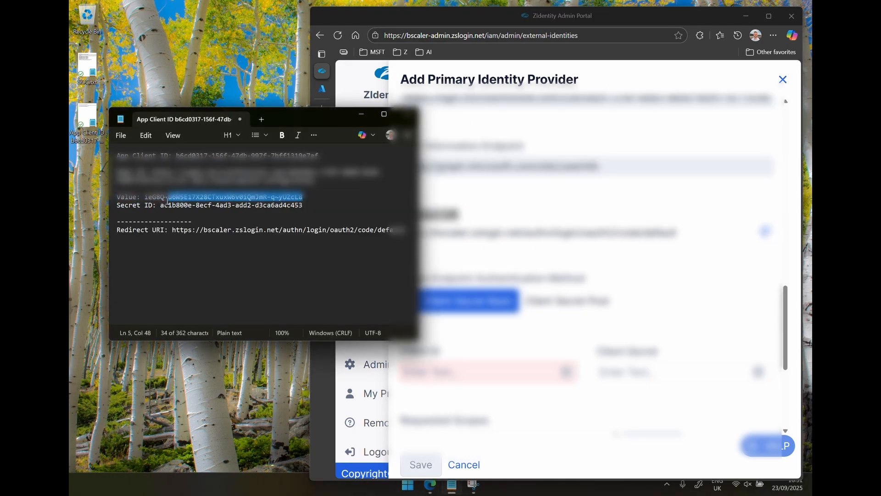
pyautogui.moveTo(168, 198); pyautogui.dragTo(146, 198)
pyautogui.click(470, 371)
pyautogui.rightClick(470, 371)
pyautogui.click(422, 394)
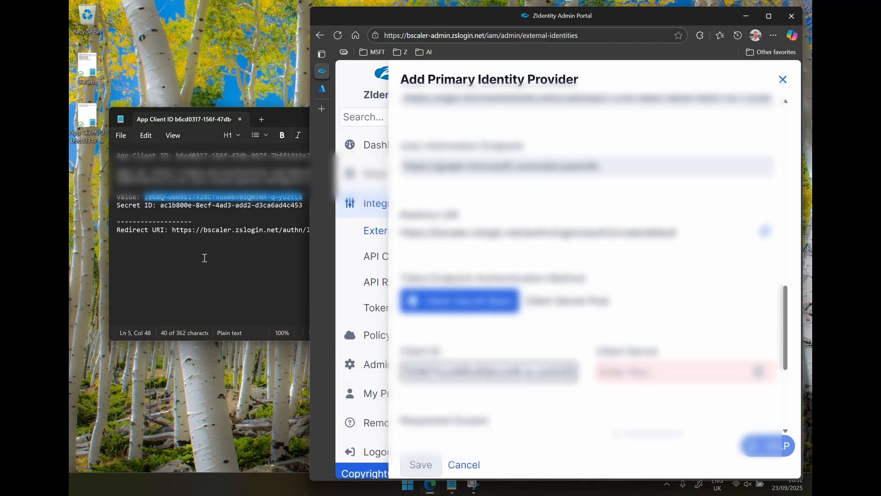
# Paste the noted secret ID into the Client Secret field and save the primary identity provider
pyautogui.click(196, 208)
pyautogui.moveTo(303, 205); pyautogui.dragTo(161, 207)
pyautogui.click(627, 373)
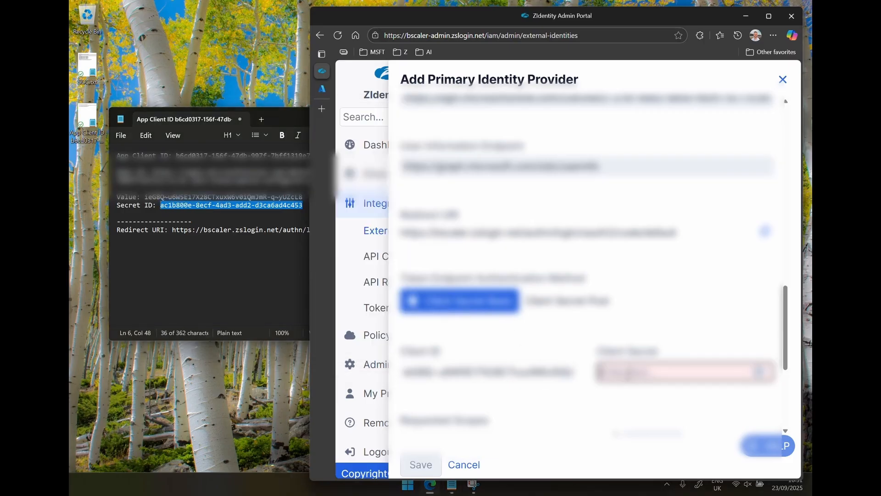
pyautogui.hotkey('ctrl', 'v')
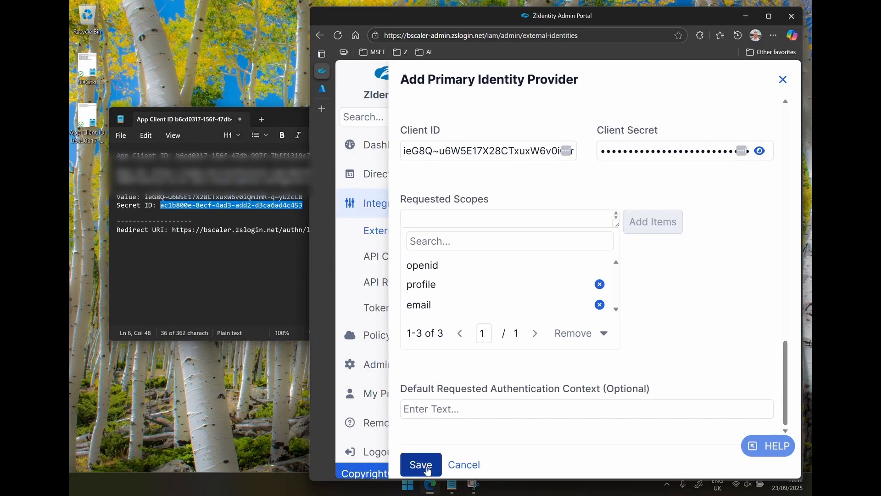
pyautogui.click(421, 464)
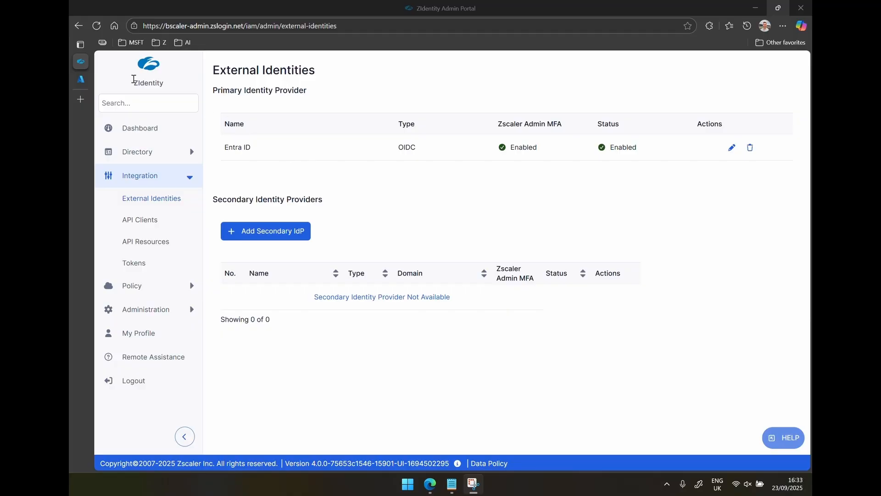
# Switch to the Azure portal and open the Zscaler app registration from the list of all applications
pyautogui.click(80, 79)
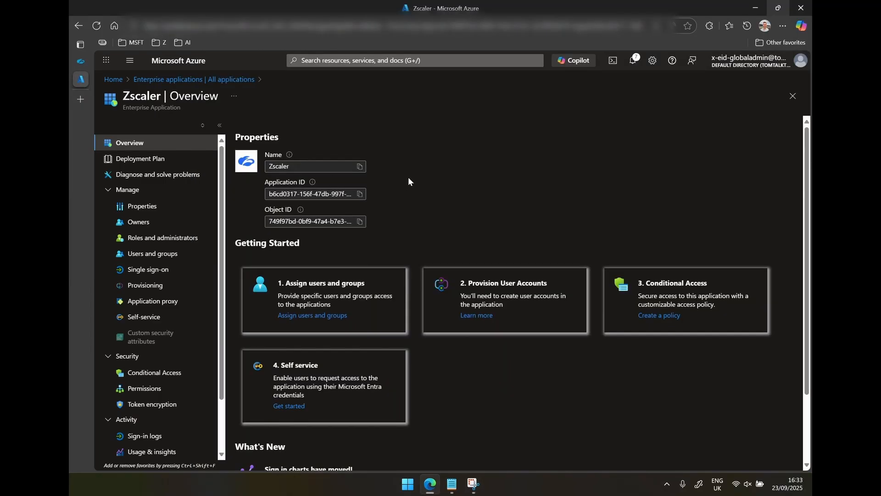
pyautogui.click(317, 61)
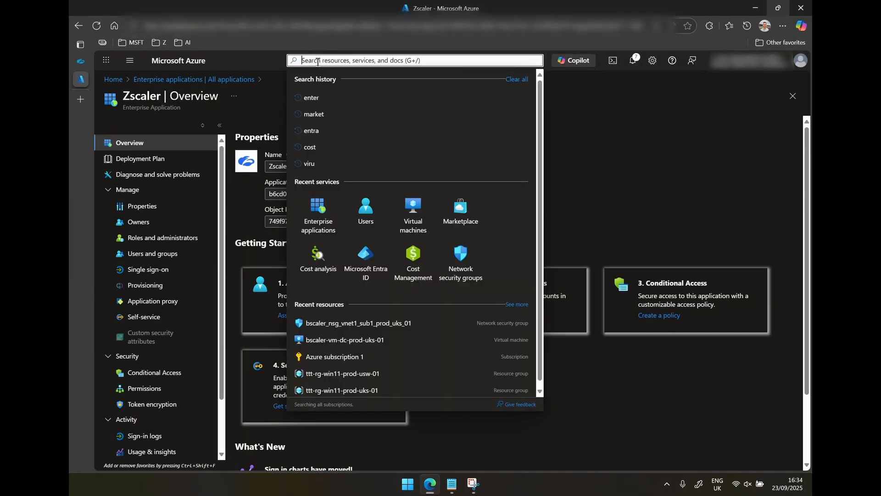
pyautogui.write('regis')
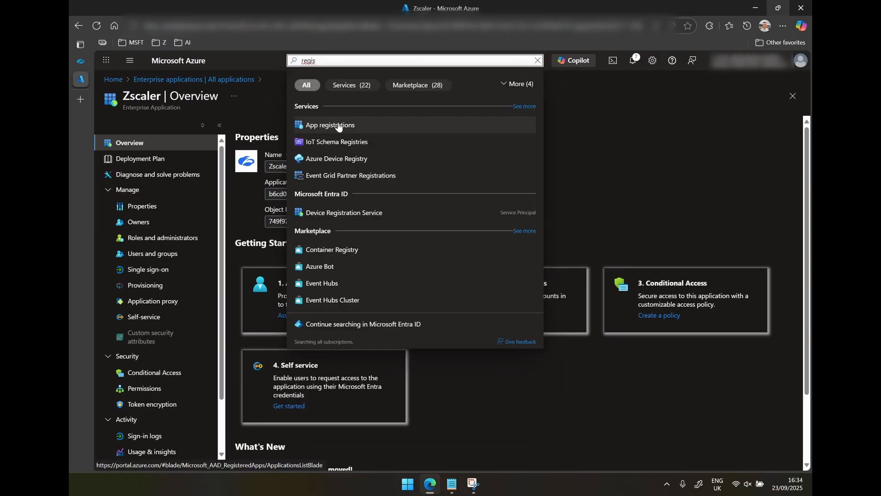
pyautogui.click(338, 124)
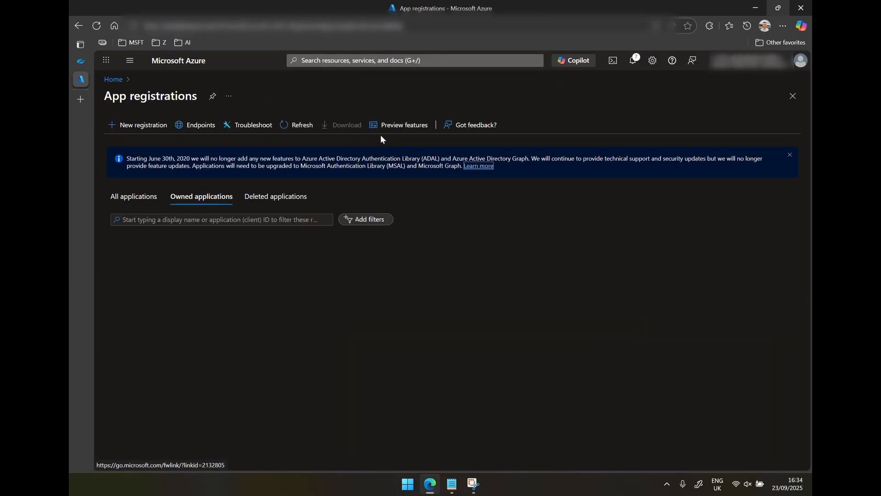
pyautogui.click(134, 196)
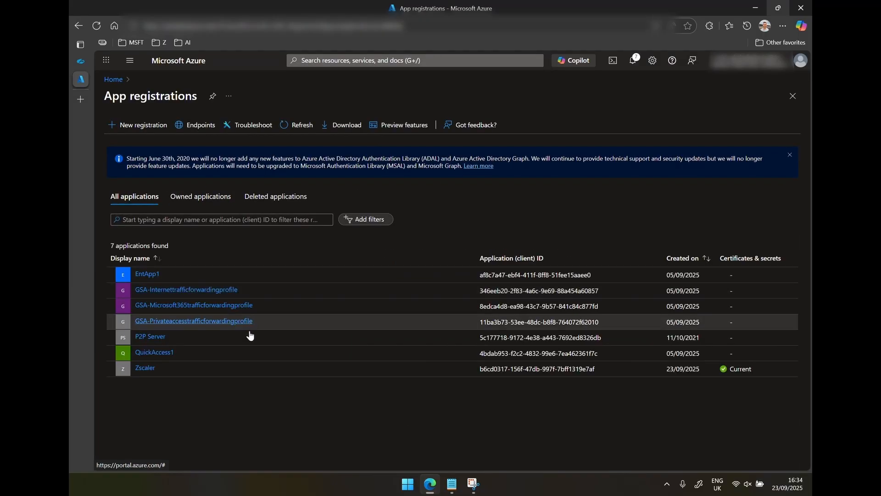
pyautogui.click(145, 369)
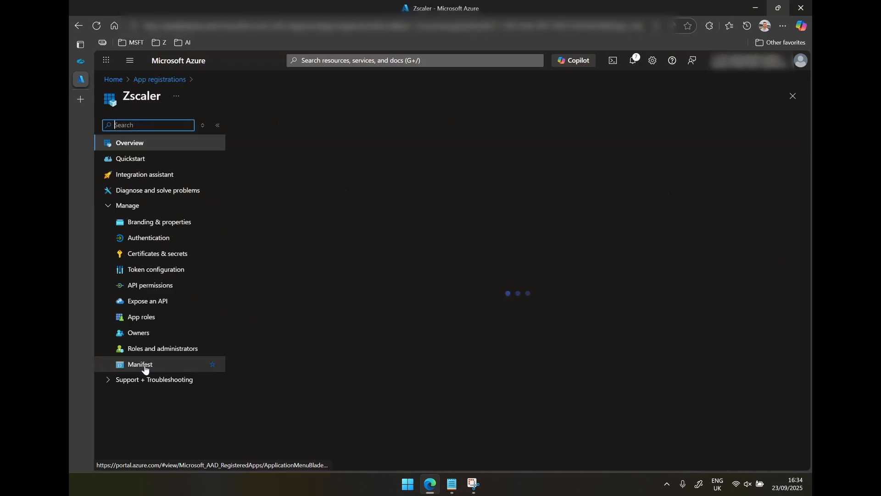
pyautogui.click(211, 238)
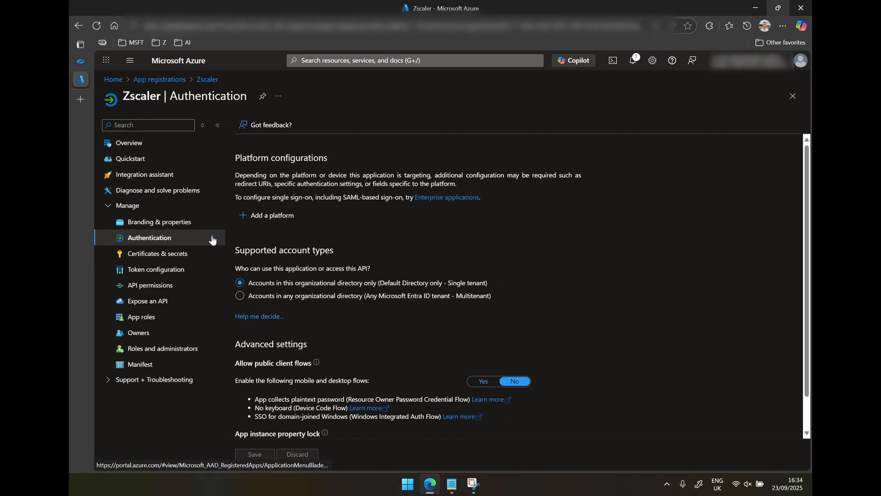
pyautogui.click(274, 215)
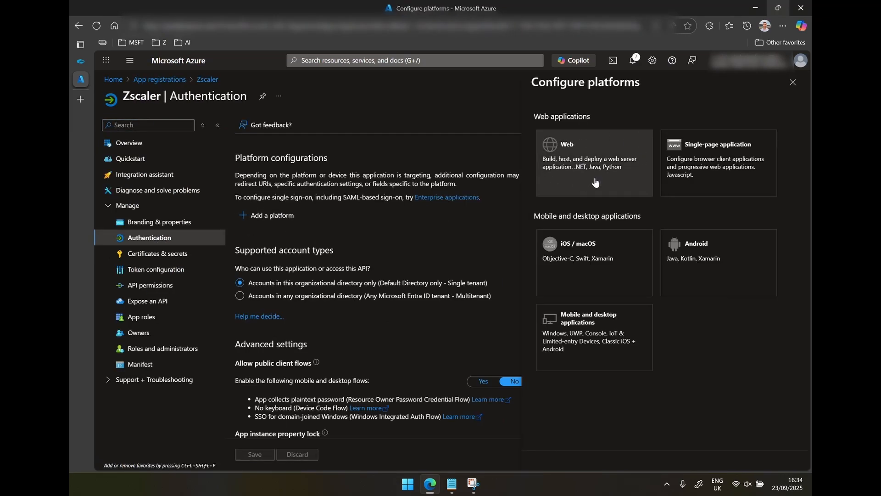
pyautogui.click(597, 157)
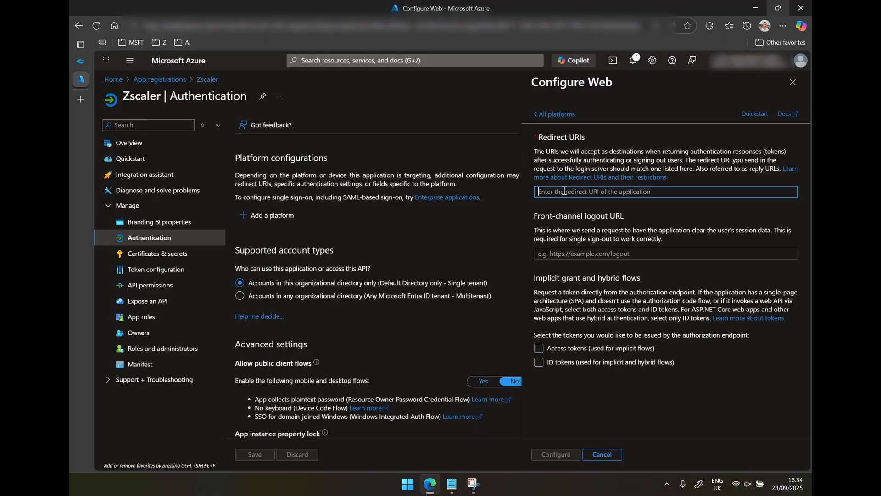
pyautogui.write('https://bscaler.zslogin.net/authn/login/oauth2/code/default')
pyautogui.click(544, 455)
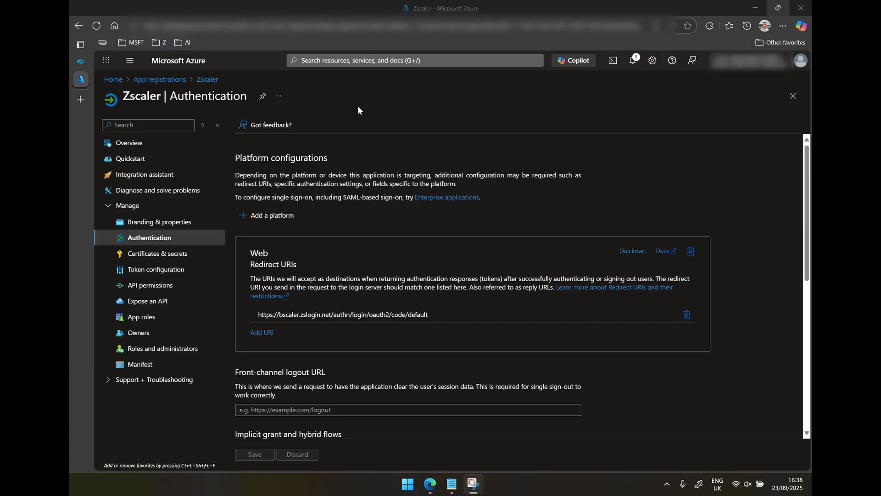
# Switch back to the ZIdentity Admin Portal and enable just-in-time (JIT) provisioning for the Entra ID identity provider
pyautogui.click(85, 62)
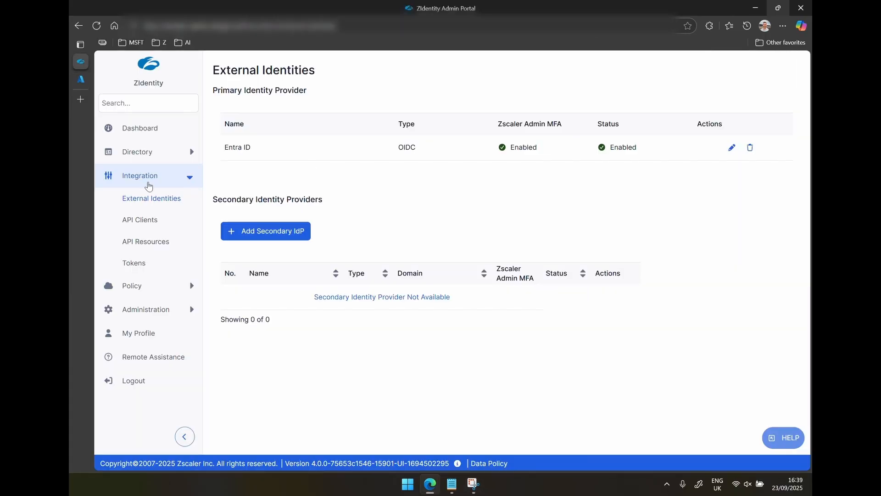
pyautogui.click(731, 148)
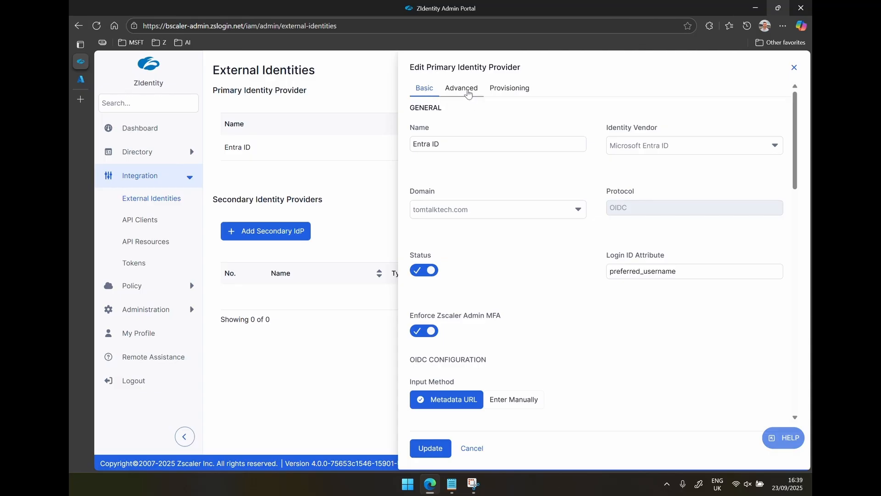
pyautogui.click(514, 89)
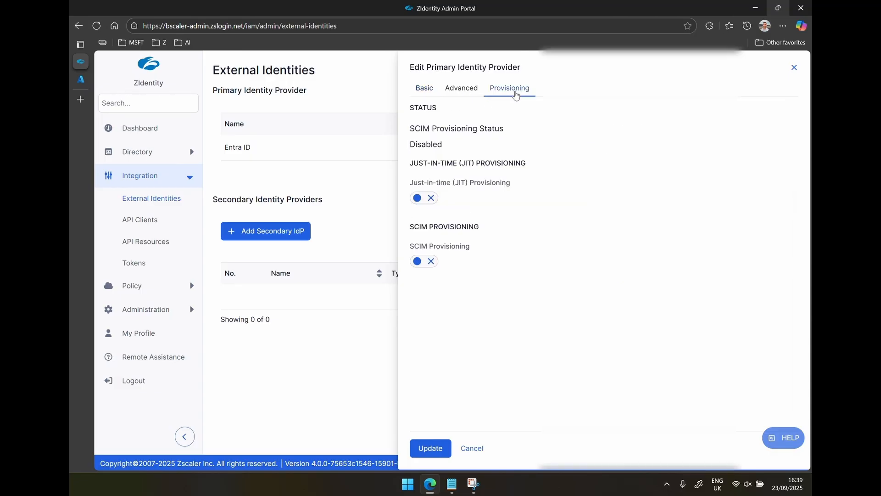
pyautogui.click(424, 200)
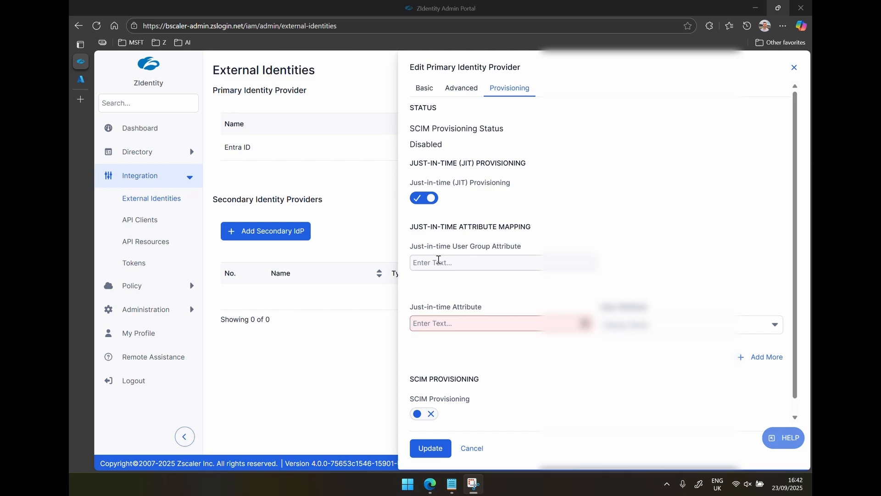
# Set the just-in-time user group attribute to groups, map the attribute email to a user attribute, and update the identity provider
pyautogui.click(438, 261)
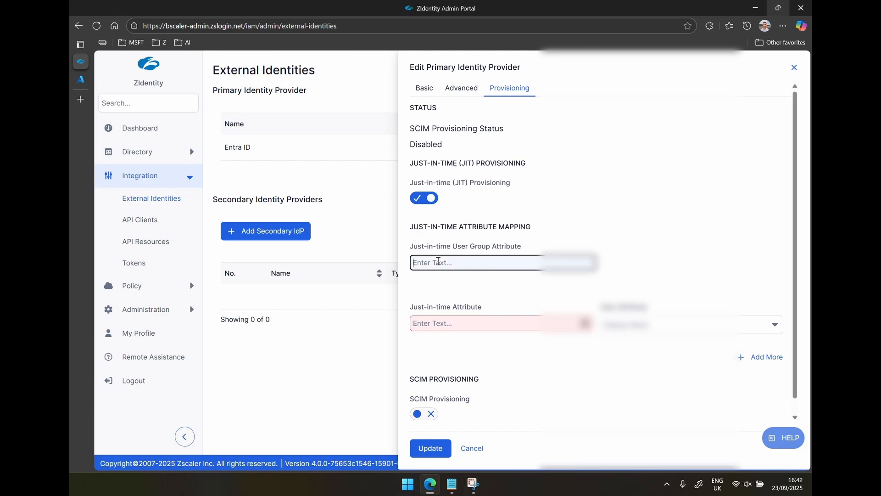
pyautogui.write('groups')
pyautogui.click(456, 322)
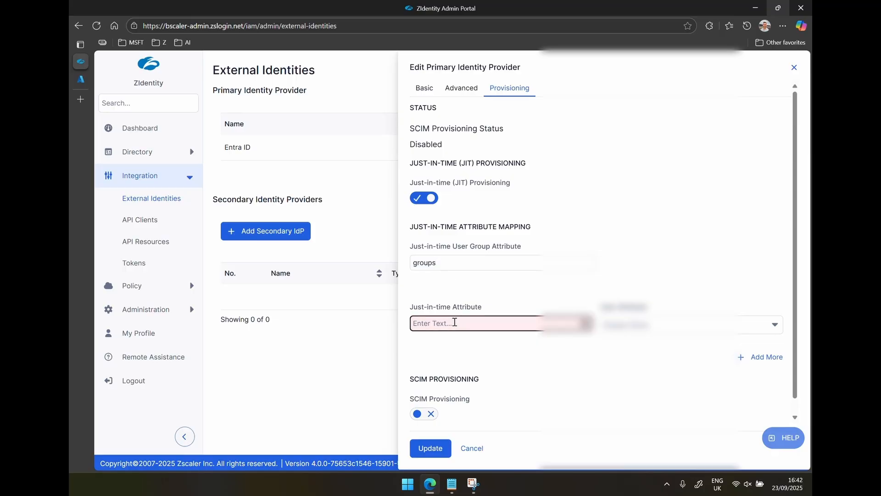
pyautogui.write('email')
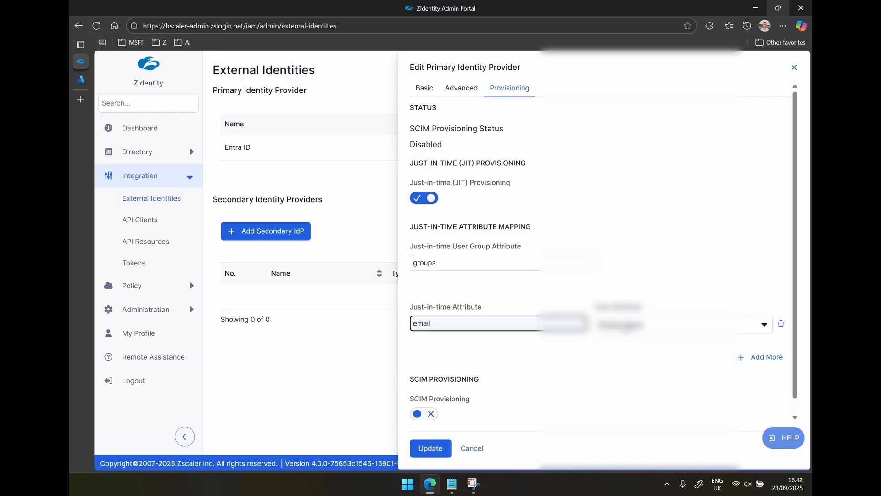
pyautogui.click(624, 325)
pyautogui.click(640, 181)
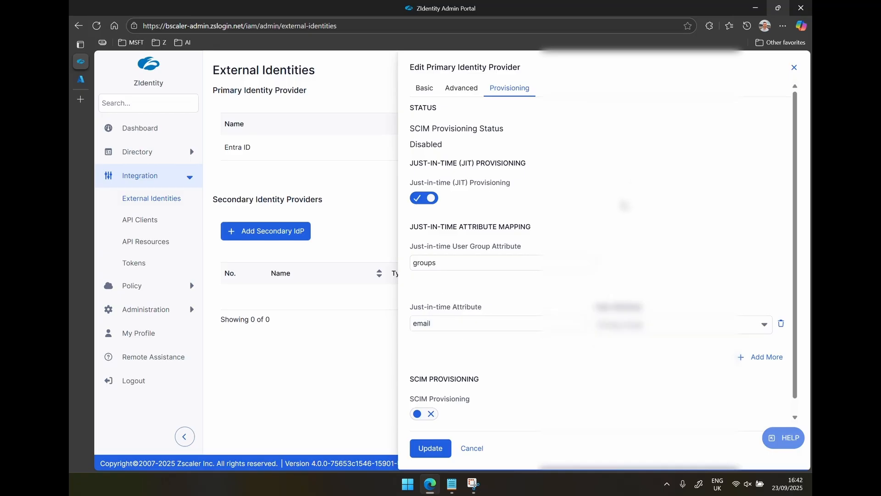
pyautogui.click(434, 448)
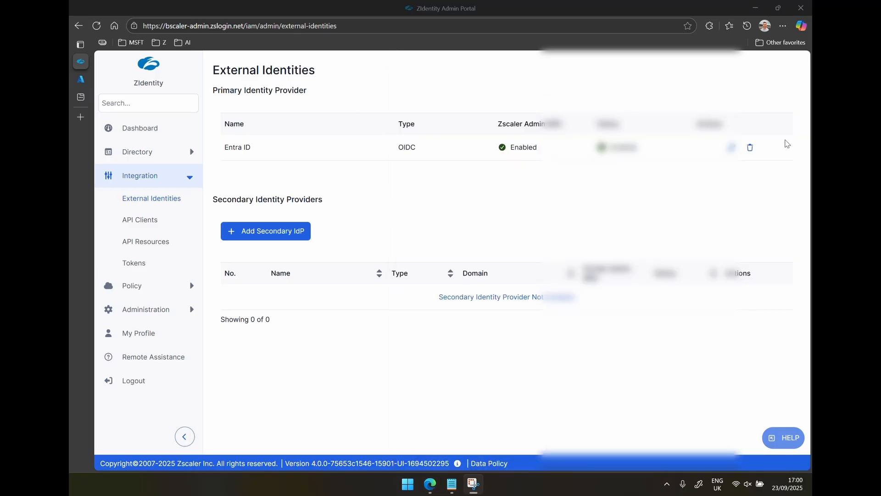
# Review the Entra ID provider's OIDC configuration and compare its client ID with the application (client) ID of the Zscaler app registration in Azure
pyautogui.click(732, 148)
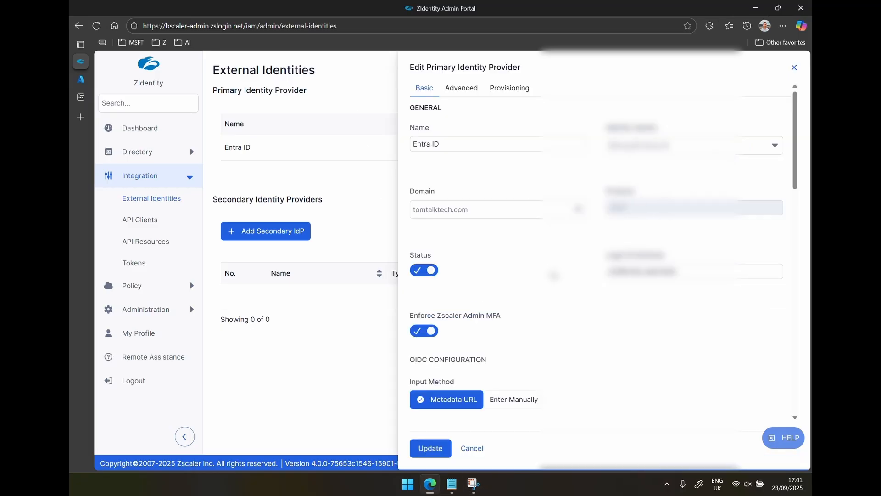
pyautogui.scroll(-3, 555, 273)
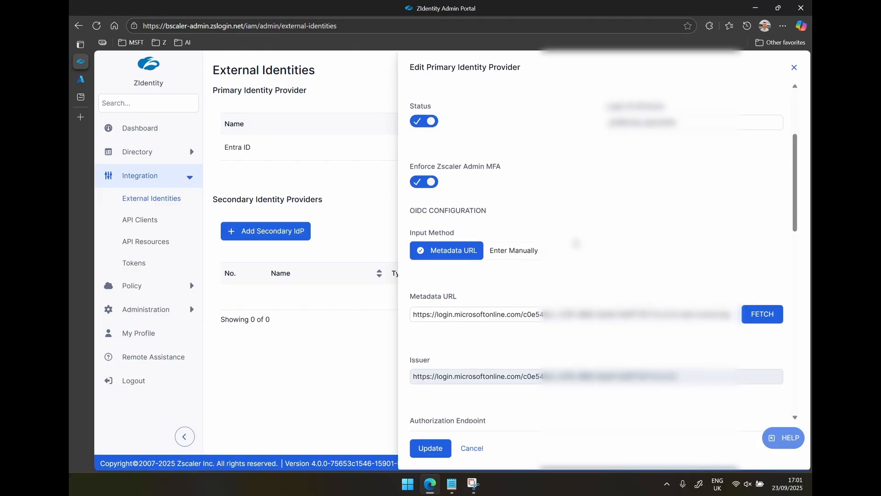
pyautogui.scroll(-2, 577, 243)
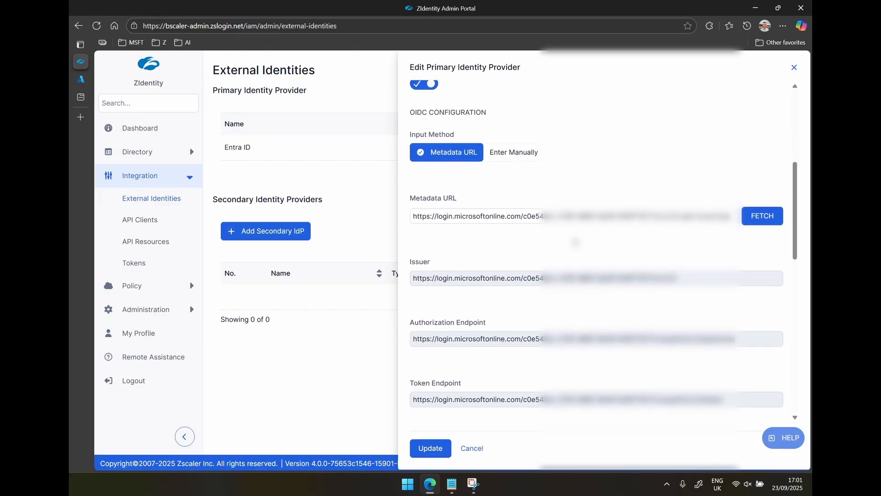
pyautogui.scroll(-6, 573, 242)
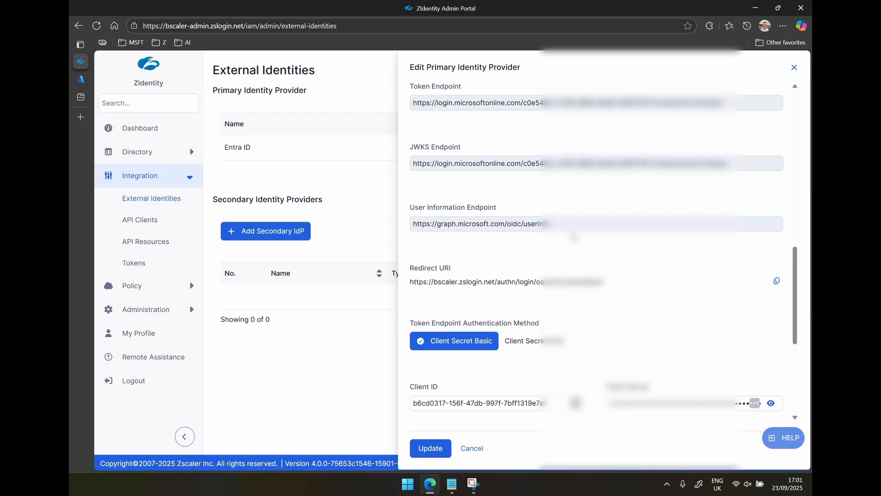
pyautogui.scroll(-3, 574, 237)
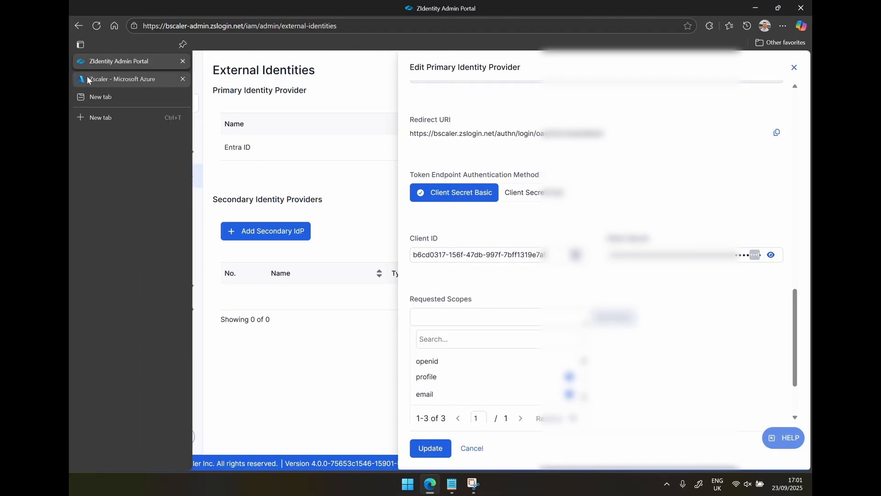
pyautogui.click(88, 79)
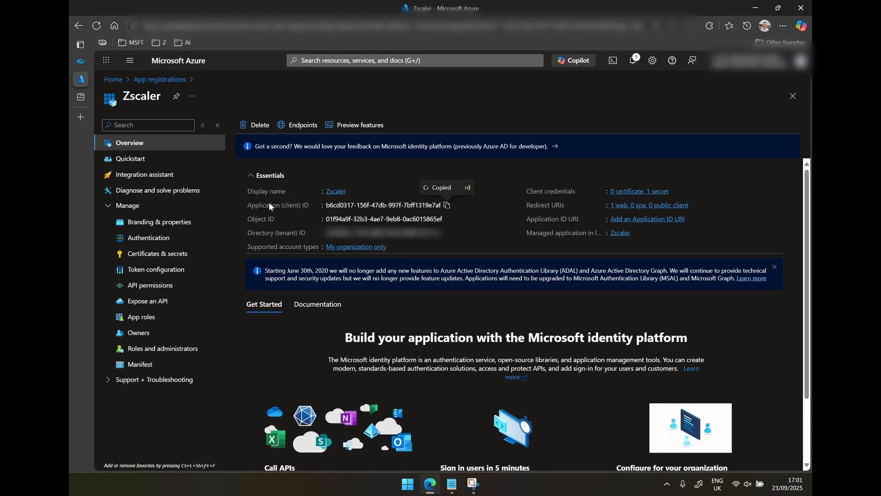
pyautogui.moveTo(260, 206); pyautogui.dragTo(328, 210)
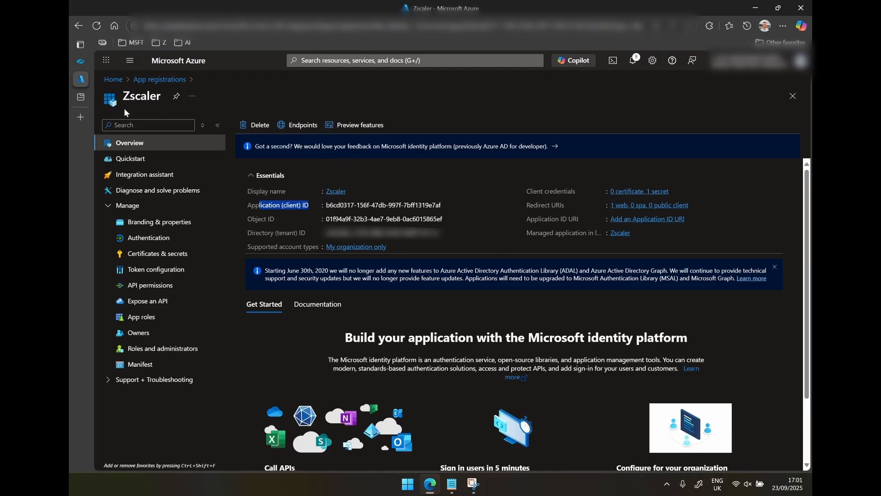
pyautogui.click(81, 61)
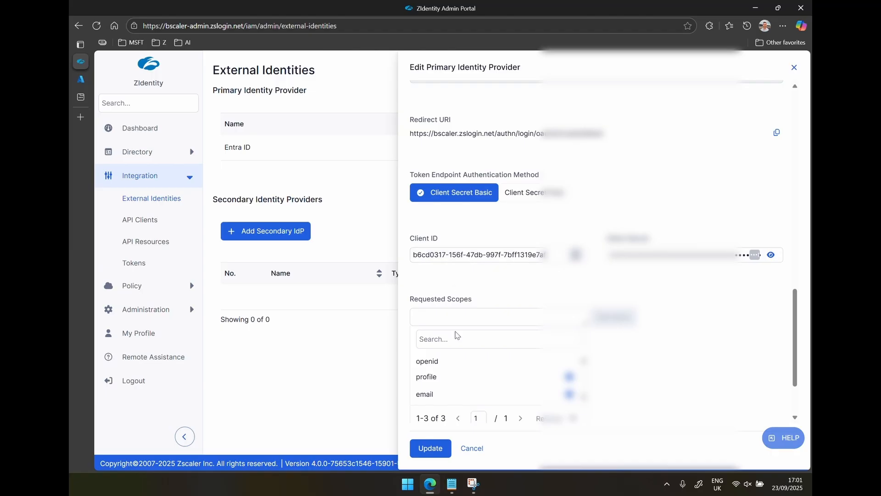
# Check the noted client secret value and secret ID in Notepad against the Zscaler app's certificates and secrets in the Azure portal
pyautogui.click(452, 481)
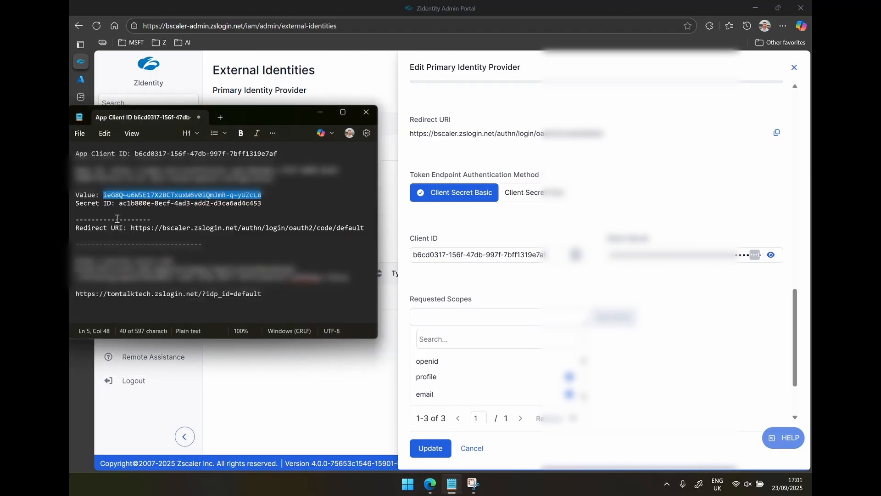
pyautogui.moveTo(119, 203); pyautogui.dragTo(204, 205)
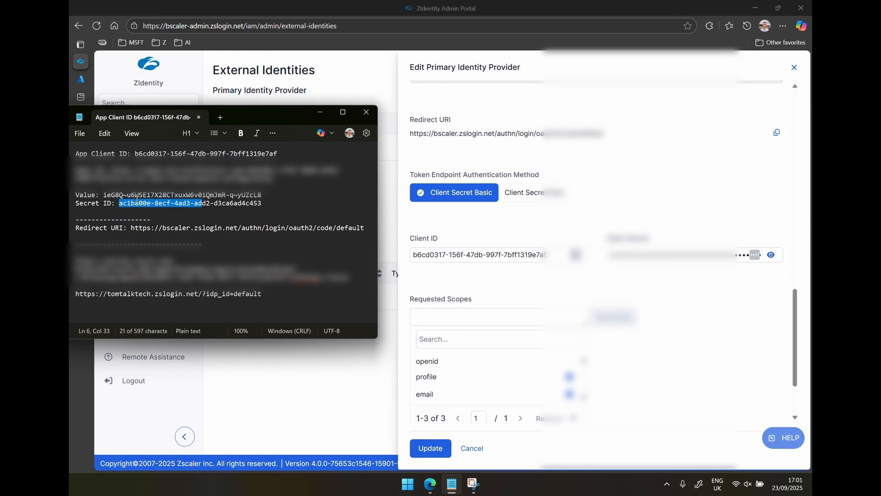
pyautogui.moveTo(107, 195); pyautogui.dragTo(159, 195)
pyautogui.click(319, 111)
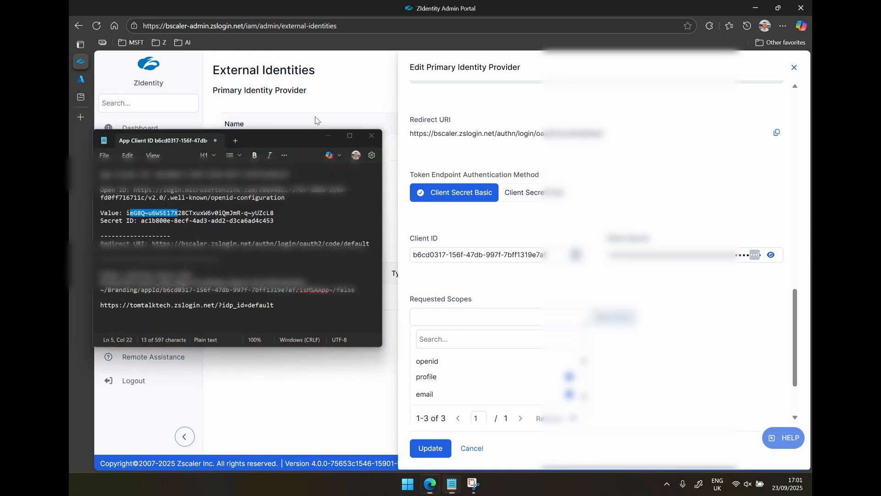
pyautogui.click(81, 79)
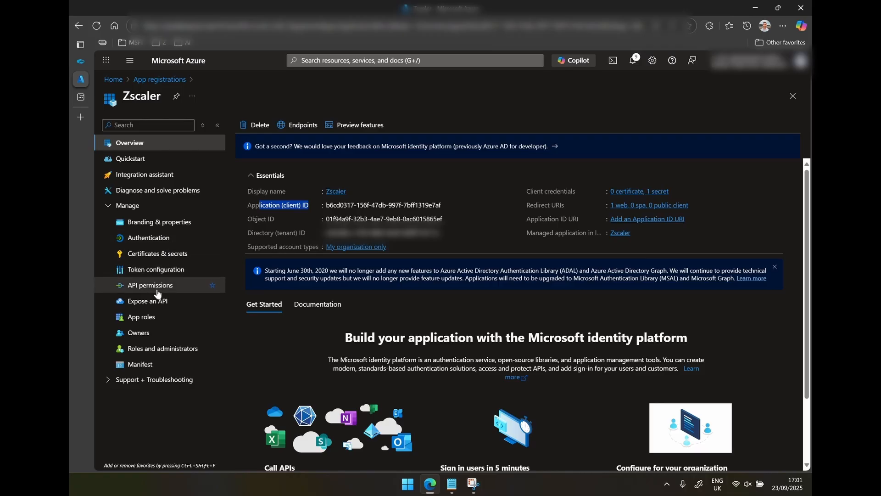
pyautogui.click(150, 254)
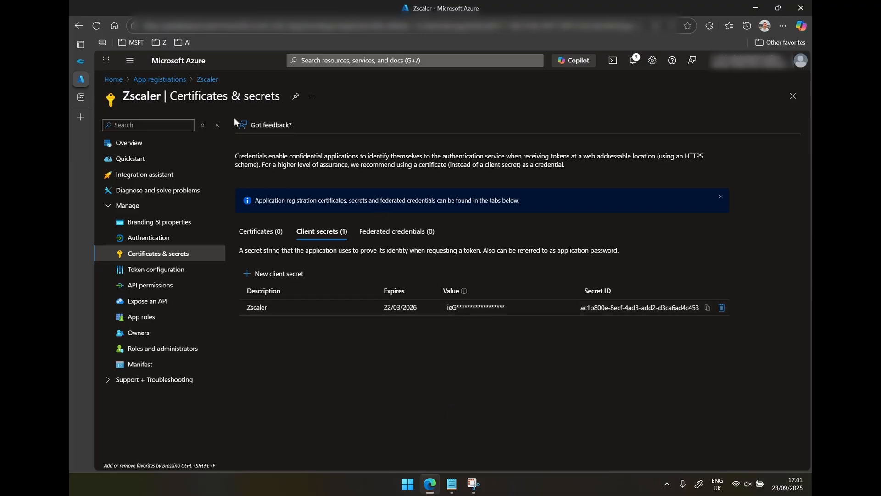
# Open an InPrivate browser window and go to console.zscaler.com/analytics/networking
pyautogui.rightClick(434, 482)
pyautogui.click(432, 406)
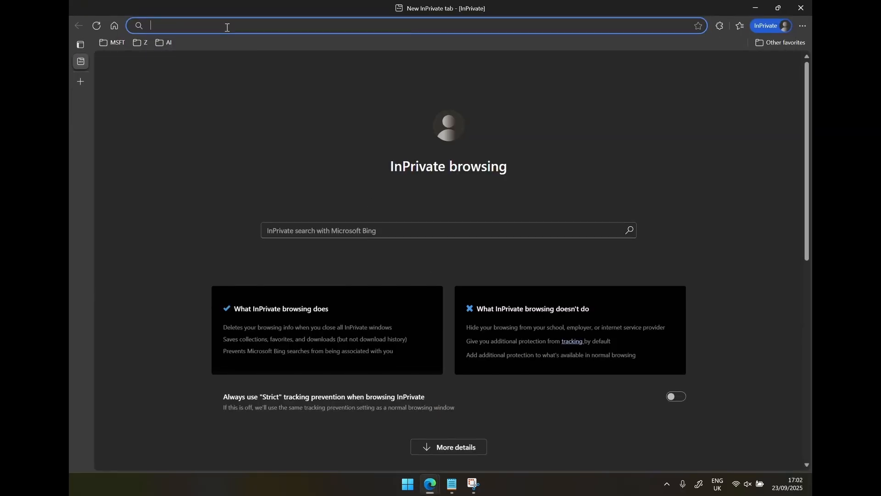
pyautogui.write('console.zscaler.com/analytics/networking')
pyautogui.press('Return')
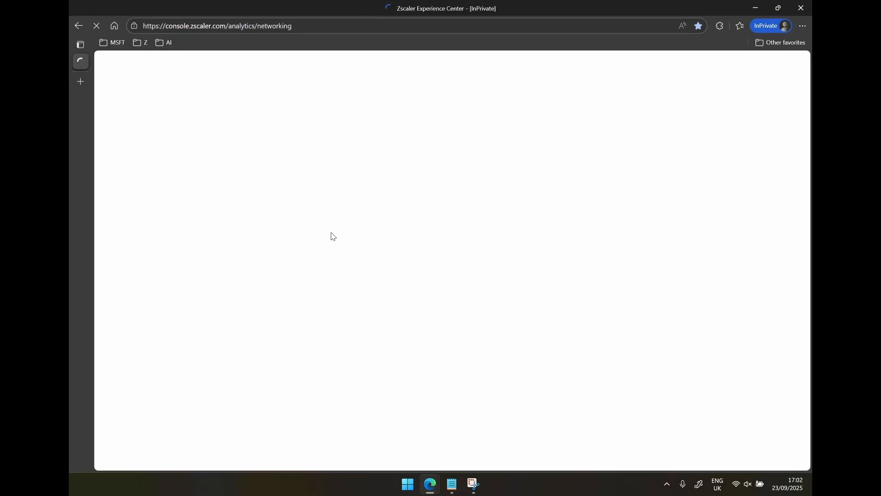
# Sign in to Zscaler through Entra ID with the login ID and account password, stay signed in, and continue past the account enrolment
pyautogui.write('a...')
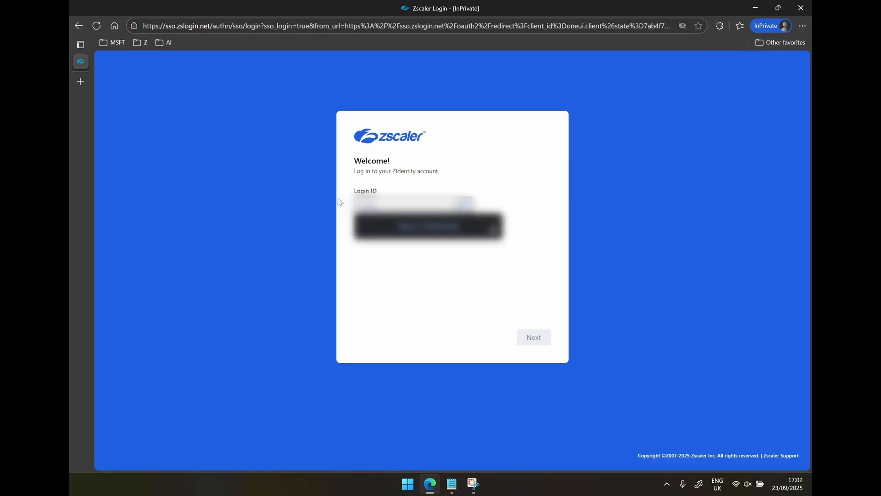
pyautogui.press('Return')
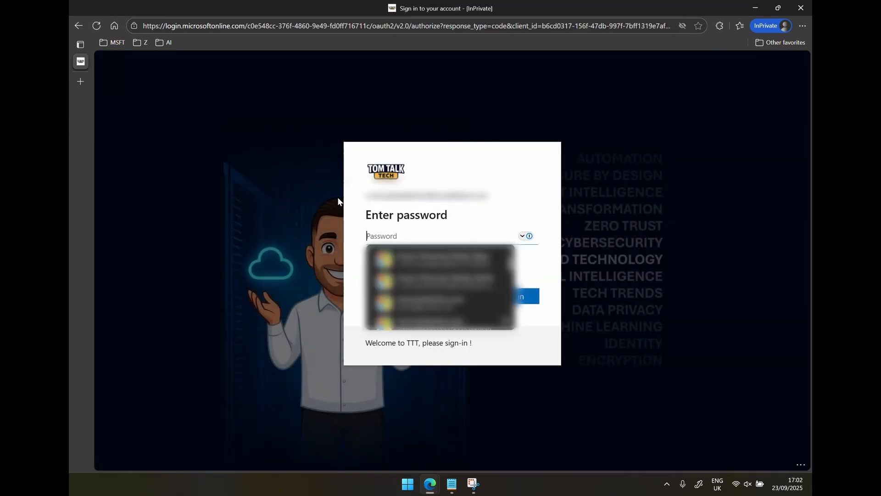
pyautogui.write('••••••••••')
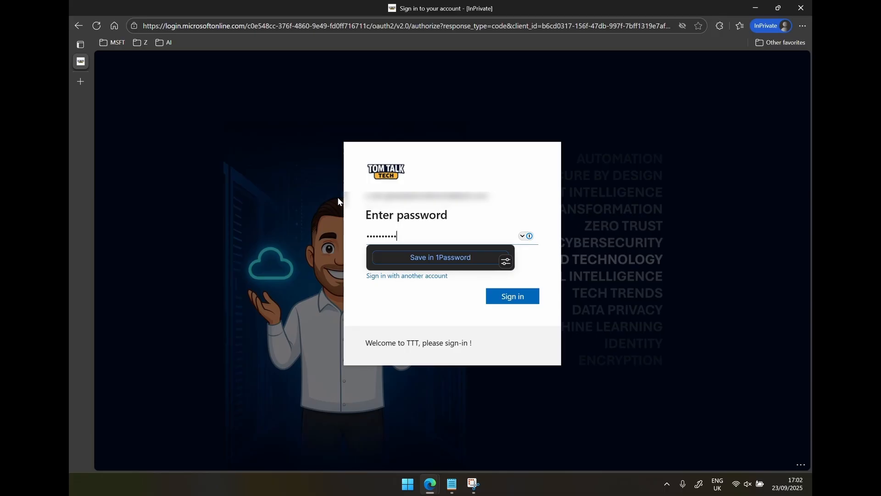
pyautogui.press('Return')
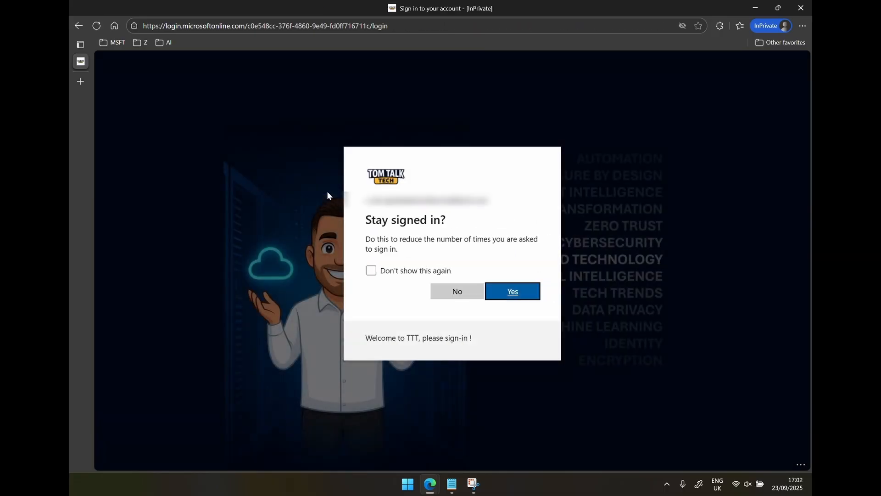
pyautogui.click(514, 294)
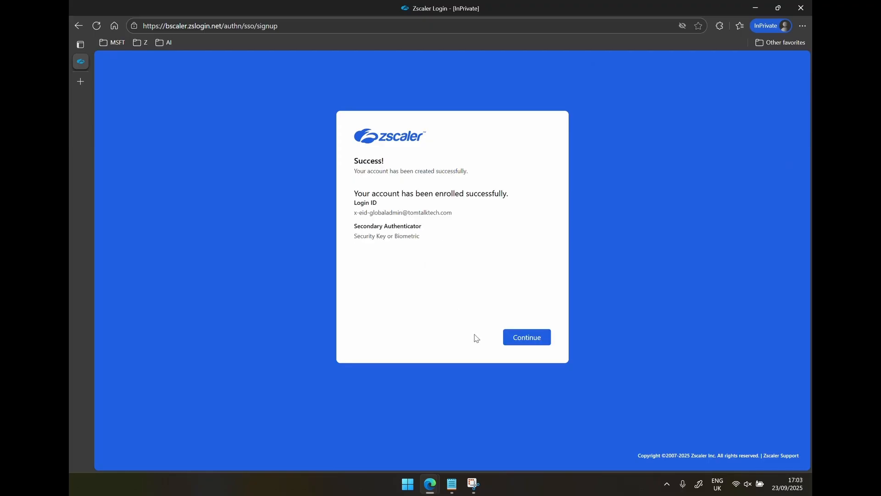
pyautogui.click(514, 337)
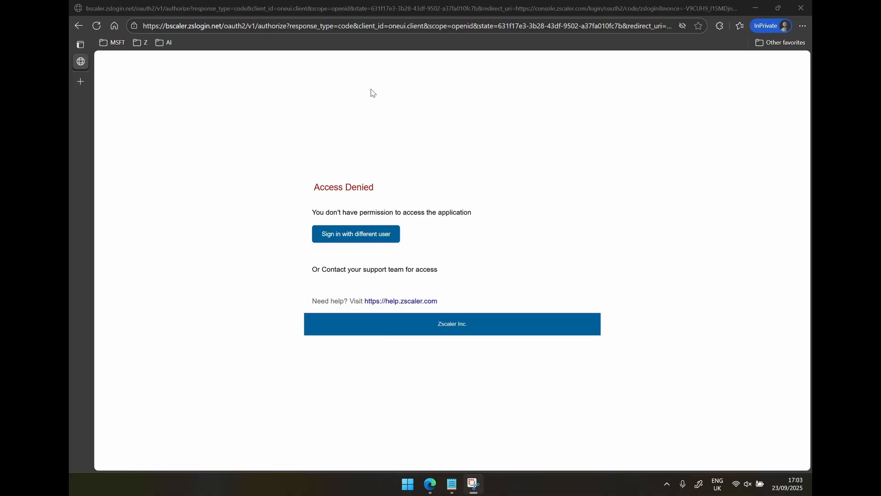
pyautogui.moveTo(325, 187); pyautogui.dragTo(389, 197)
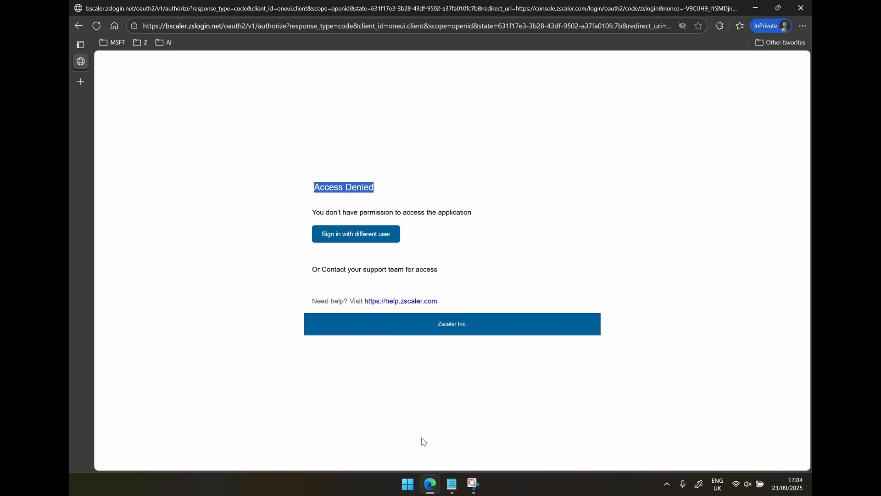
# Switch back to the ZIdentity Admin Portal and check the directory's user list for the account used in the test sign-in
pyautogui.moveTo(430, 490)
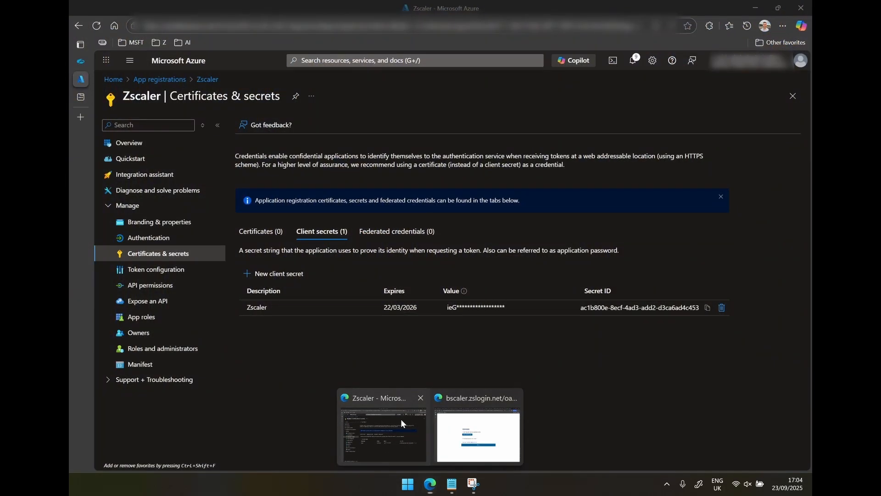
pyautogui.click(401, 419)
pyautogui.click(86, 61)
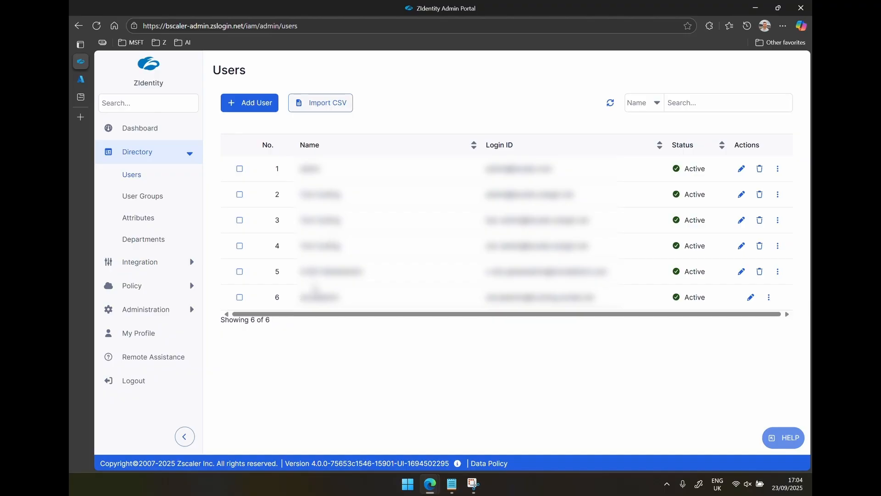
pyautogui.moveTo(300, 271); pyautogui.dragTo(367, 281)
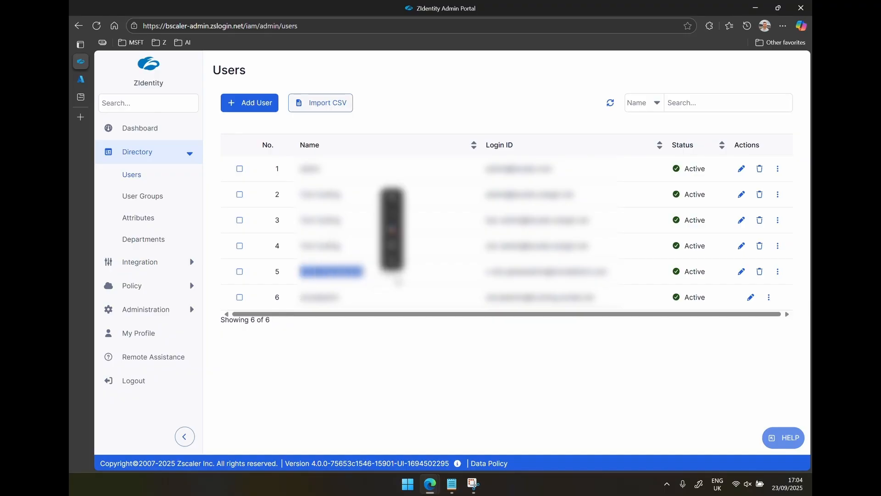